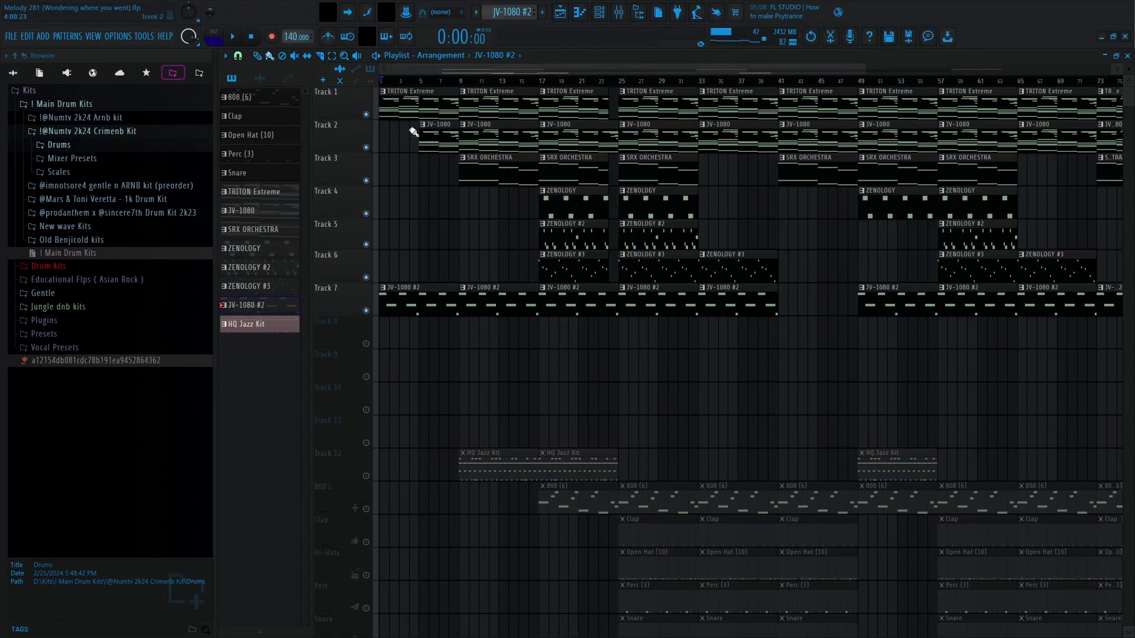
Step: Solo Track 1, open its first TRITON Extreme clip in the piano roll and play the pattern from the start
right_click(366, 114)
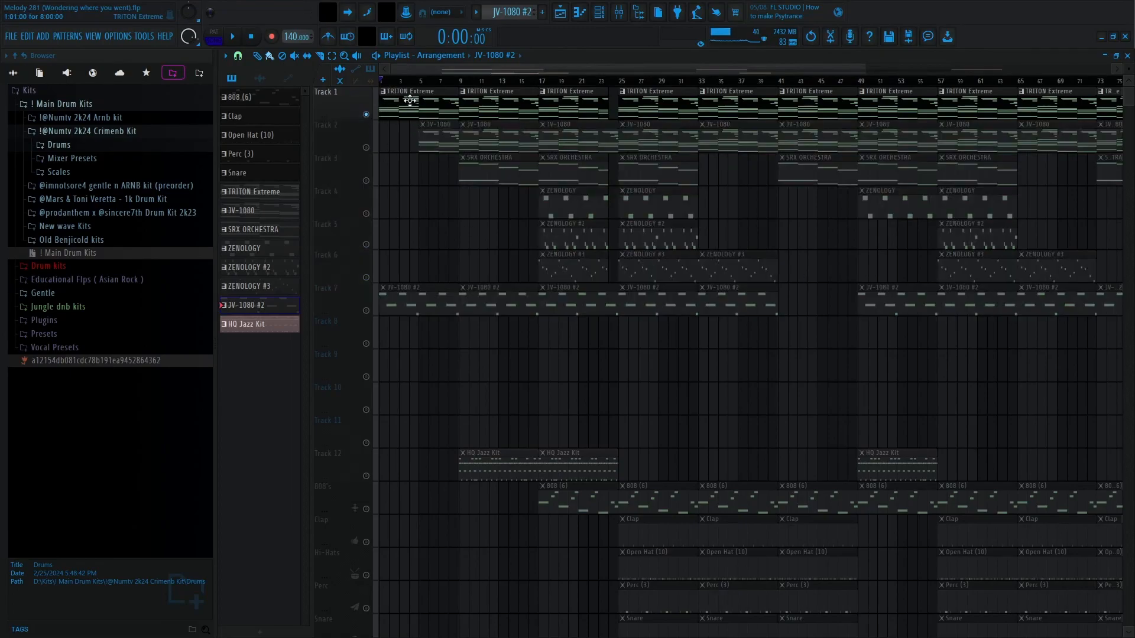
double_click(396, 94)
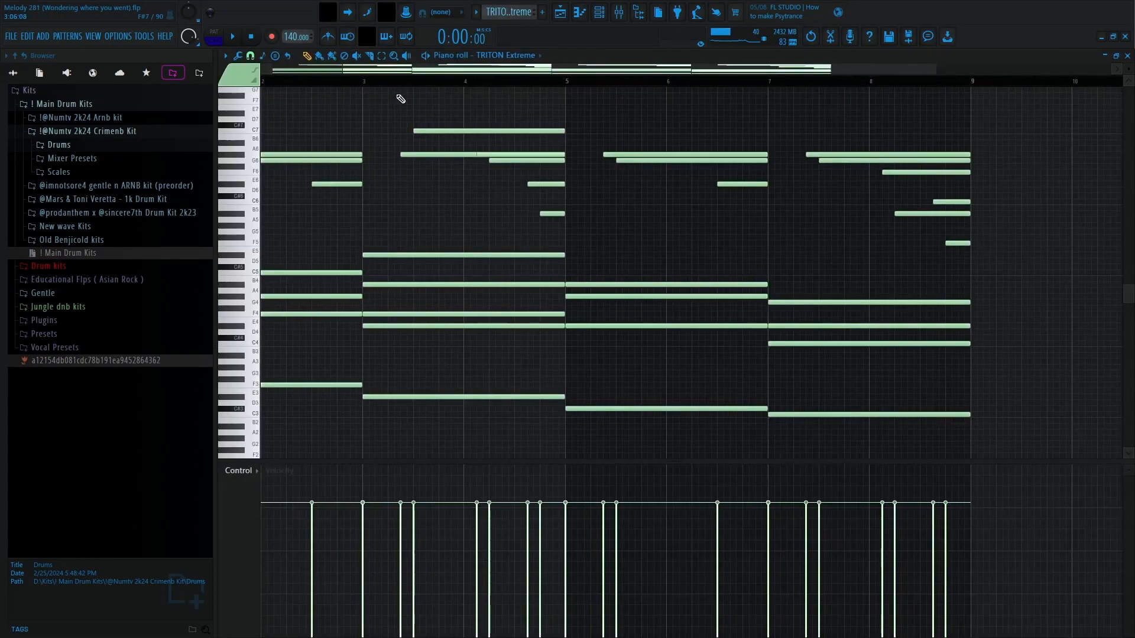
scroll(549, 73, left, 2)
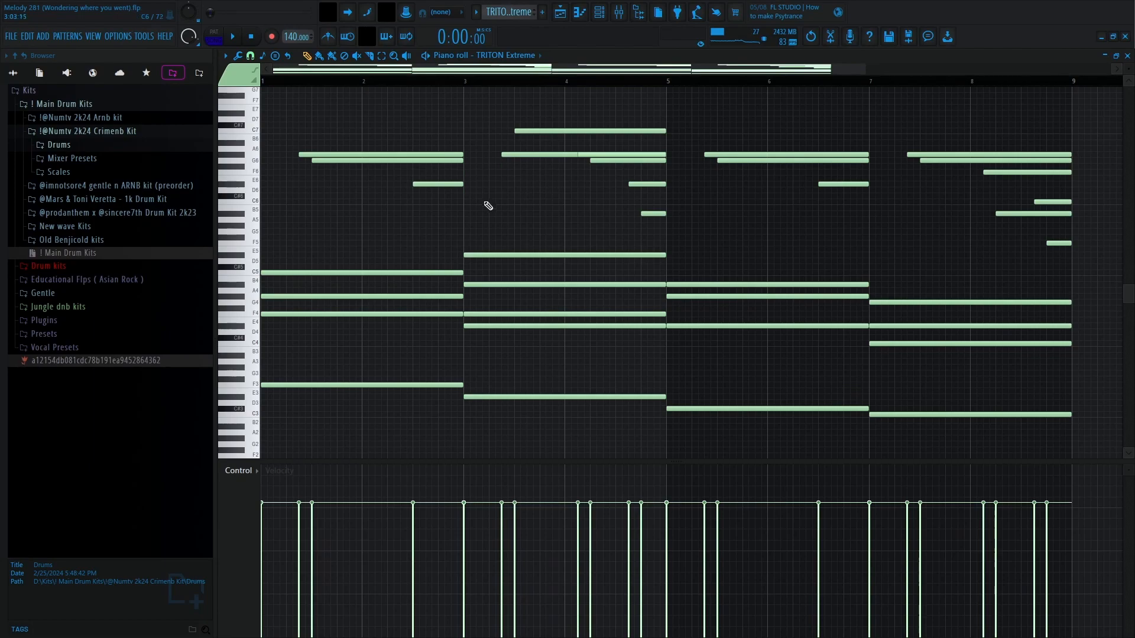
scroll(504, 208, up, 1)
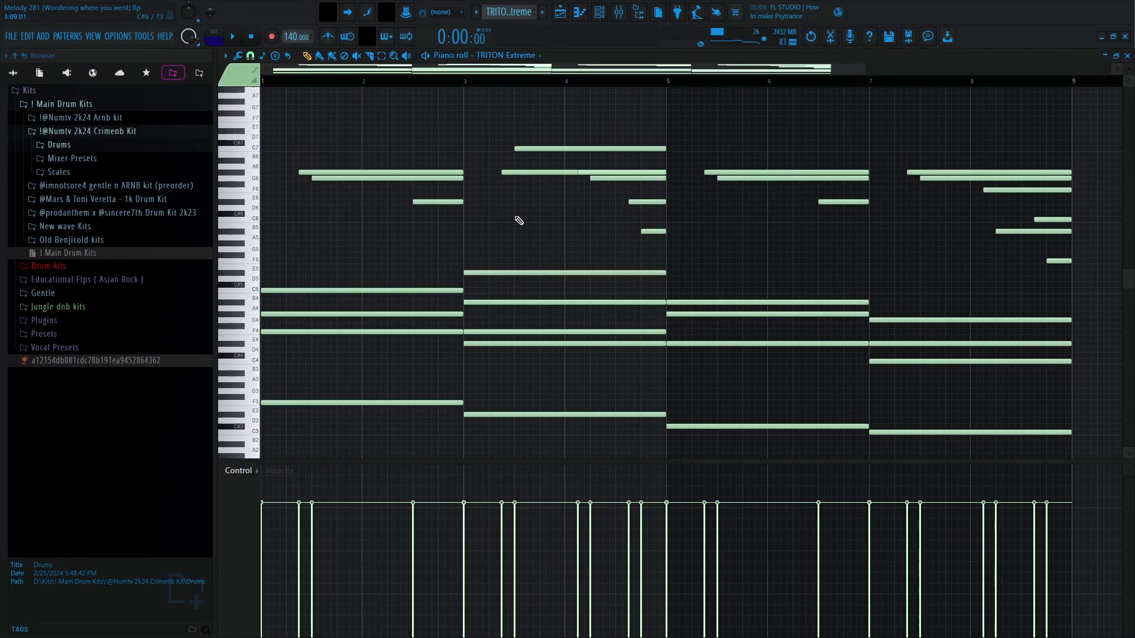
key(space)
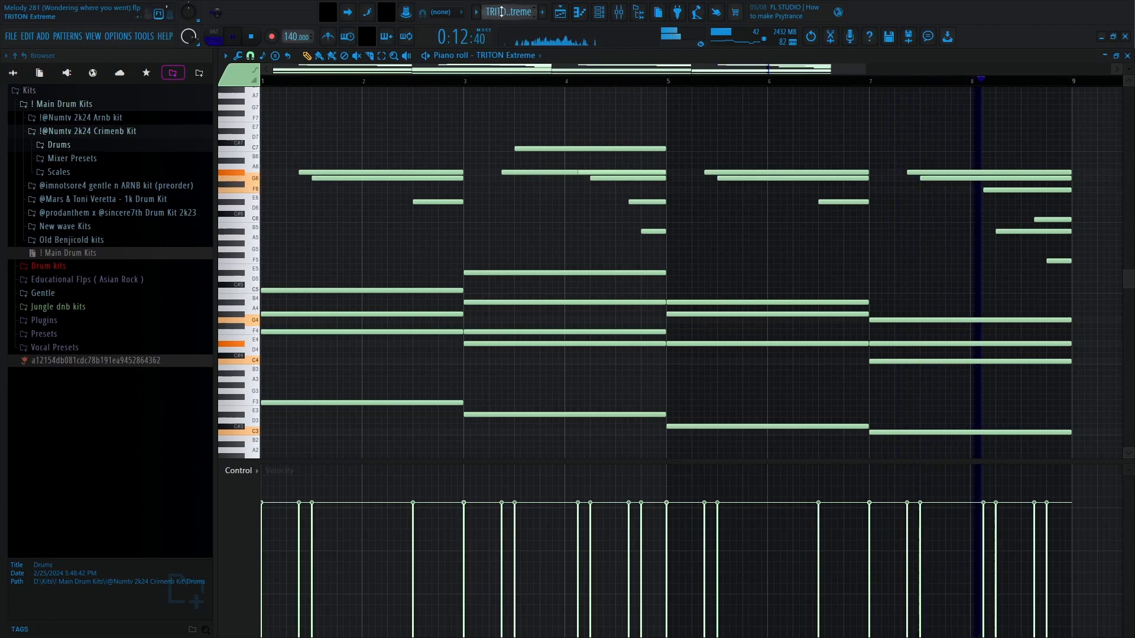
Step: Open the JV-1080 clip from Track 2 in the piano roll, listen to its pattern and close the editor
scroll(501, 12, down, 1)
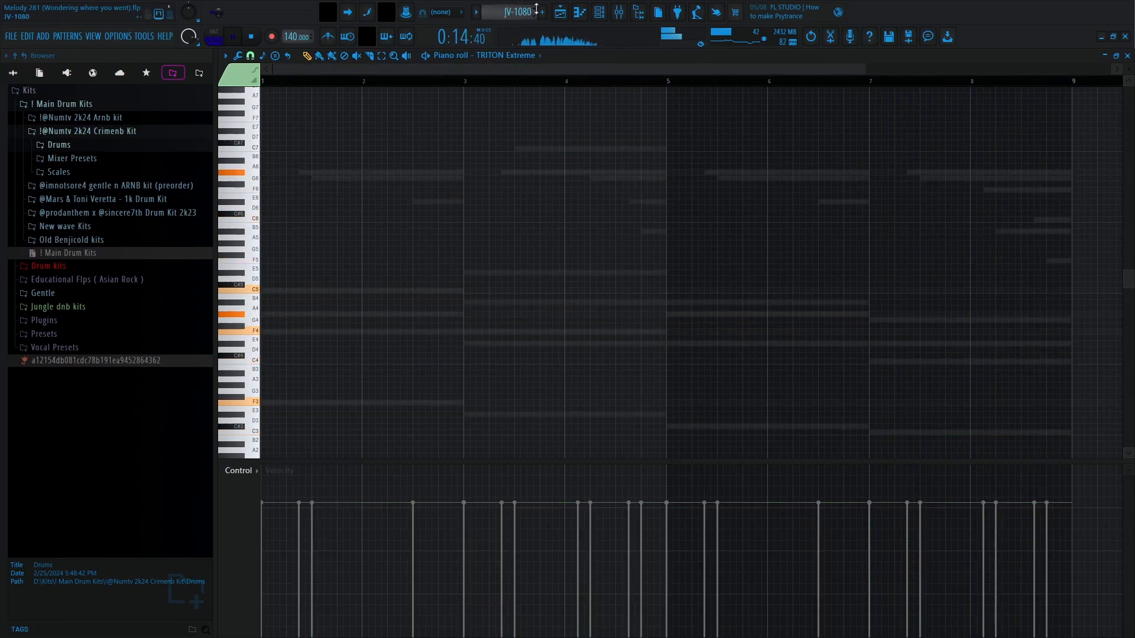
key(space)
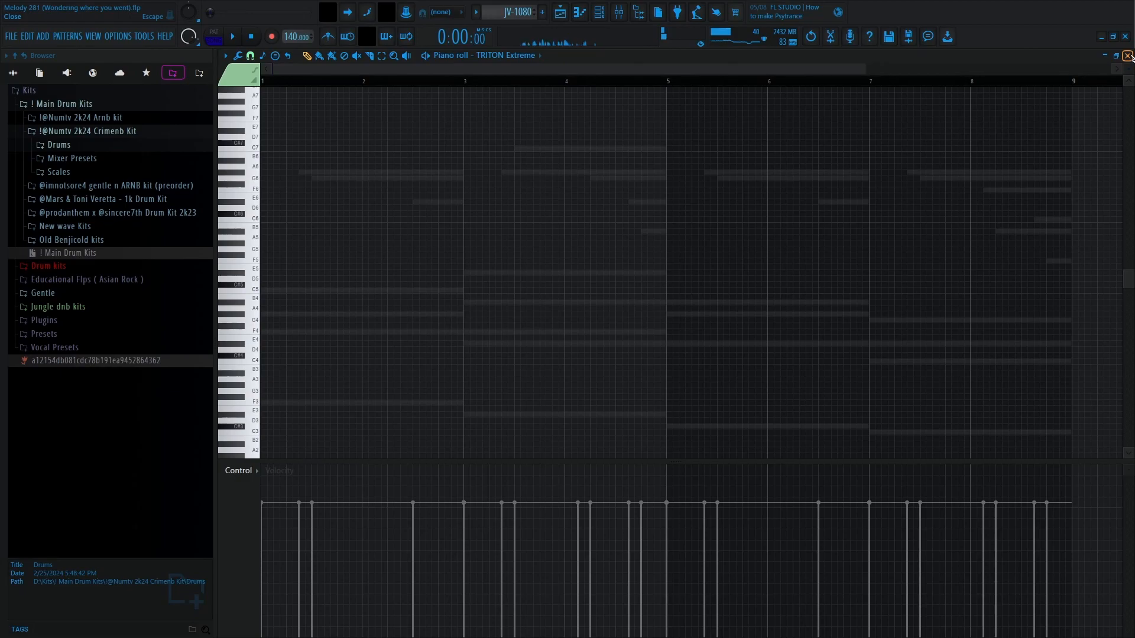
click(1127, 55)
double_click(467, 146)
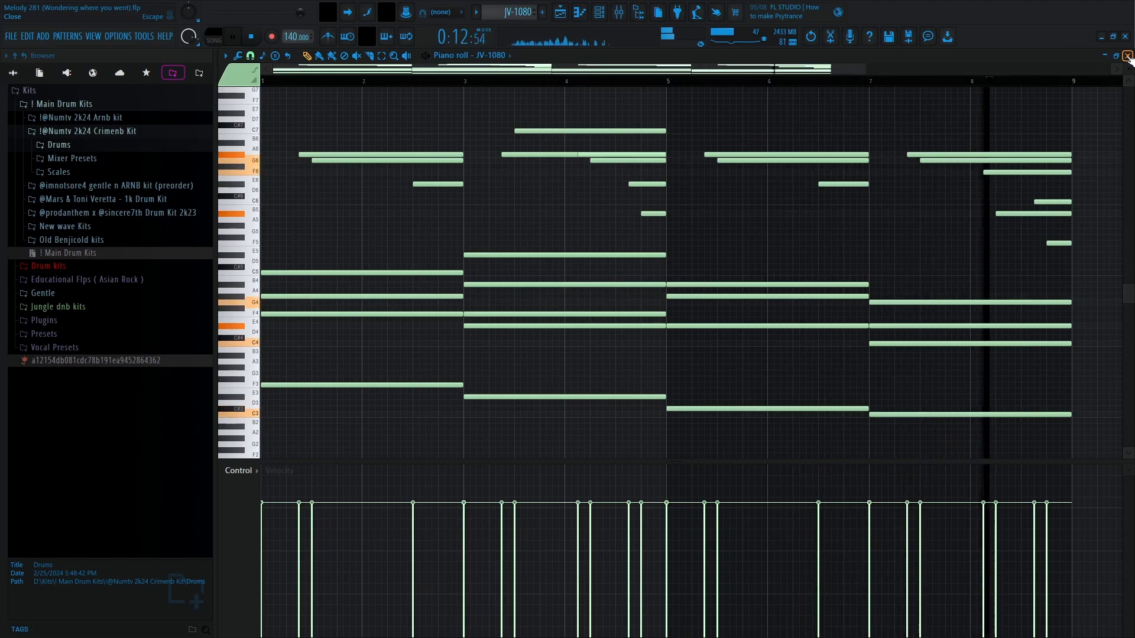
click(1128, 56)
Step: Open the SRX ORCHESTRA clip from Track 3 in the piano roll, play it through and return to the playlist
double_click(490, 175)
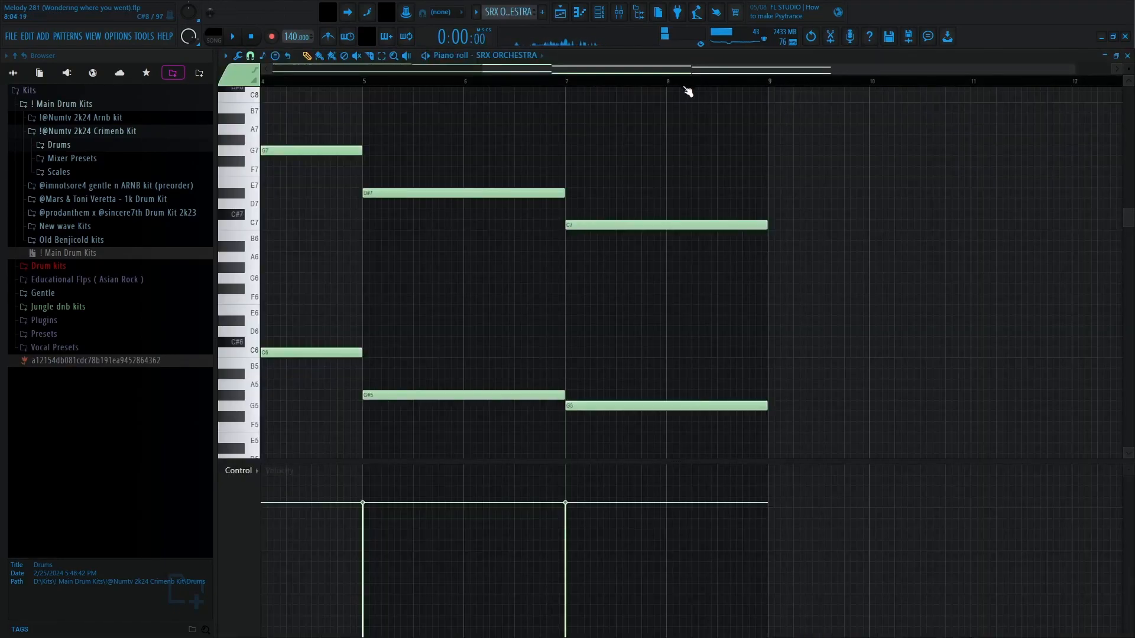
key(space)
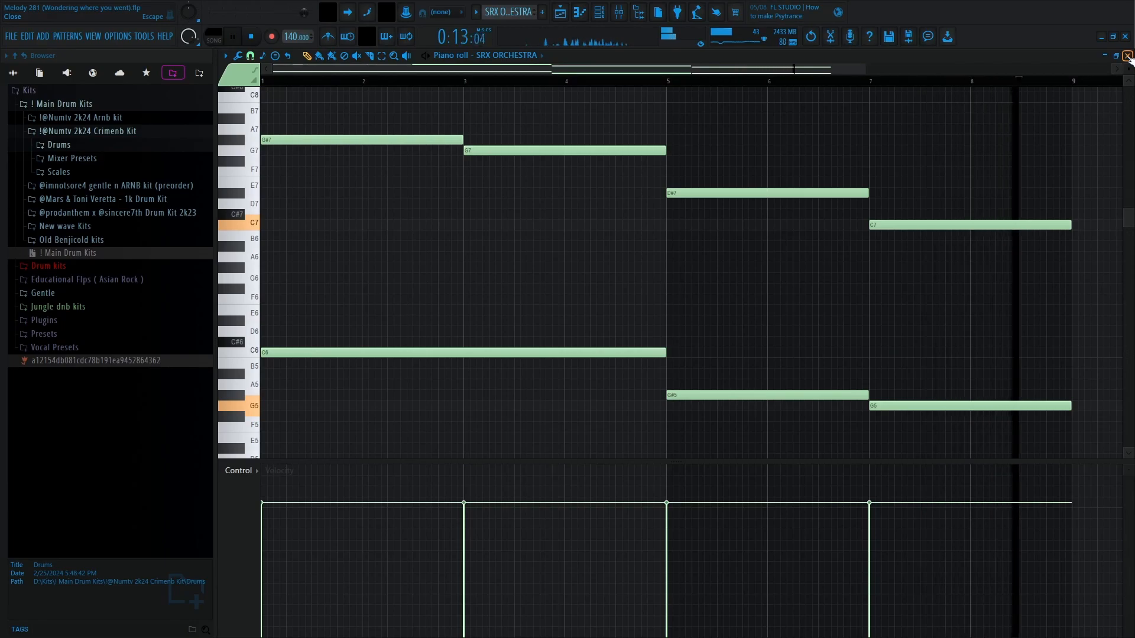
key(space)
click(1128, 57)
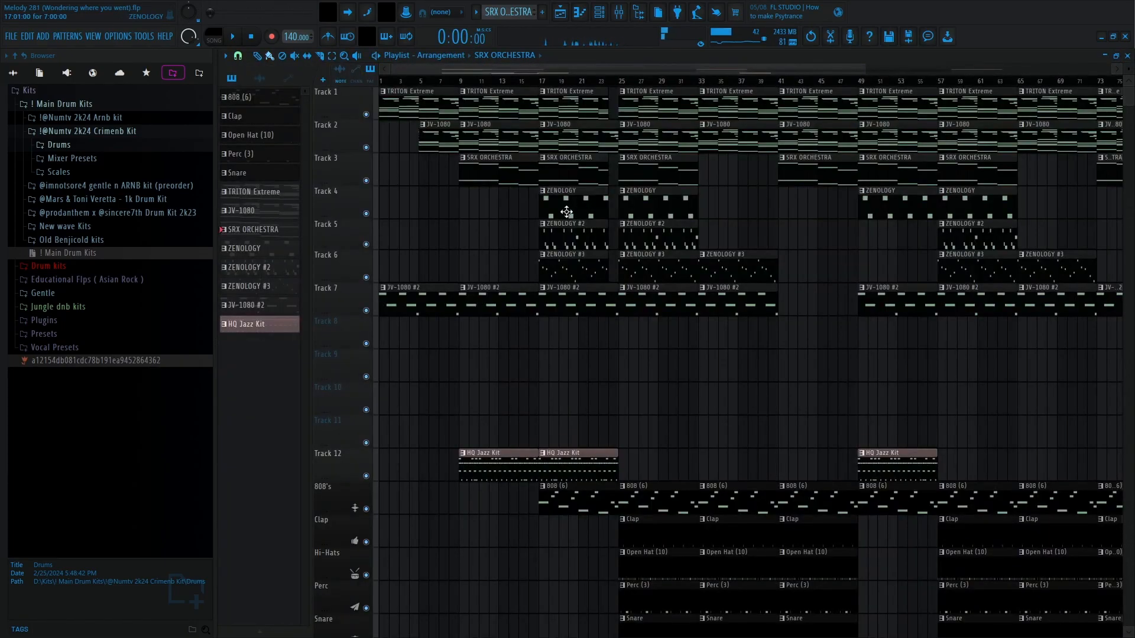
Step: Open the ZENOLOGY clip on Track 4 in the piano roll to examine its notes, and close it again
click(576, 214)
drag(551, 70, 356, 88)
right_click(354, 84)
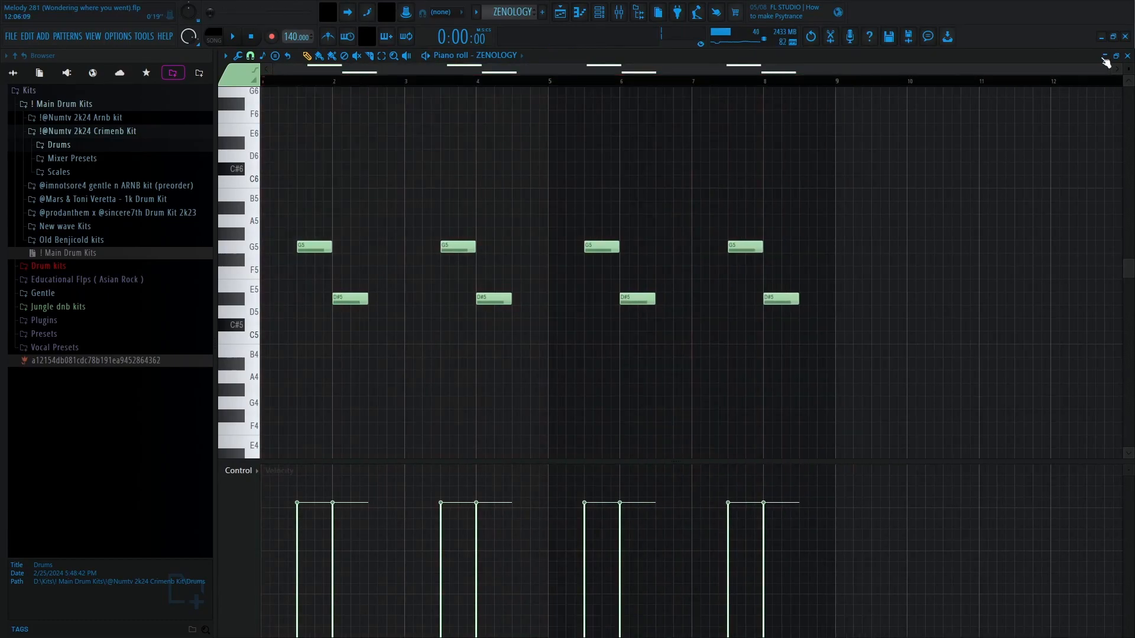
click(1127, 56)
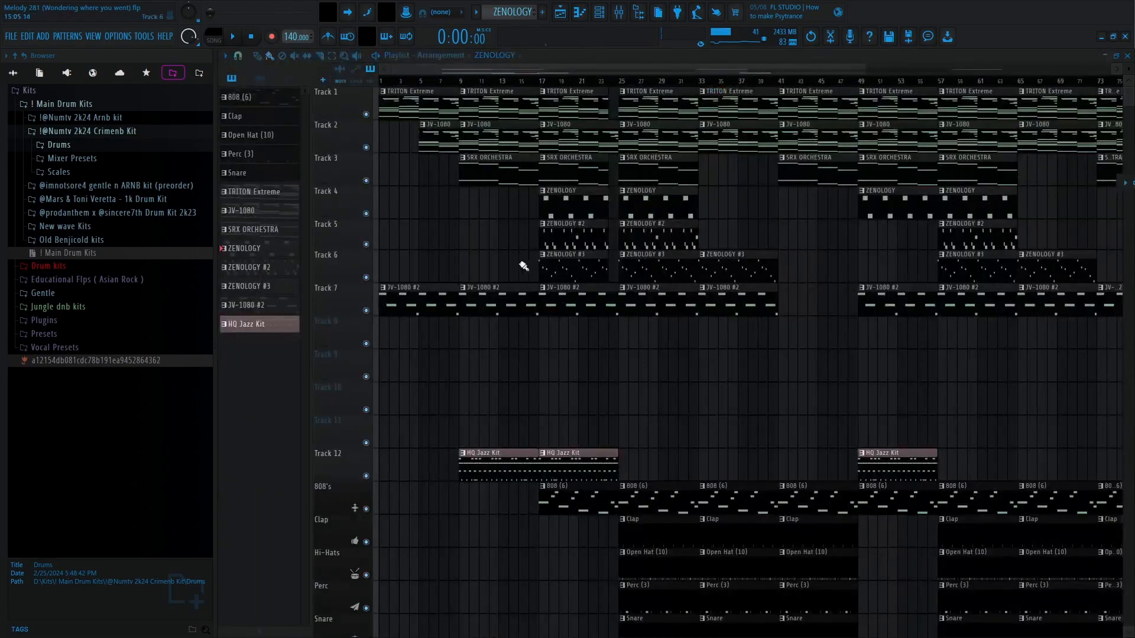
Step: Reveal the channel rack behind the playlist and check which preset the ZENOLOGY channel's instrument uses
click(1105, 56)
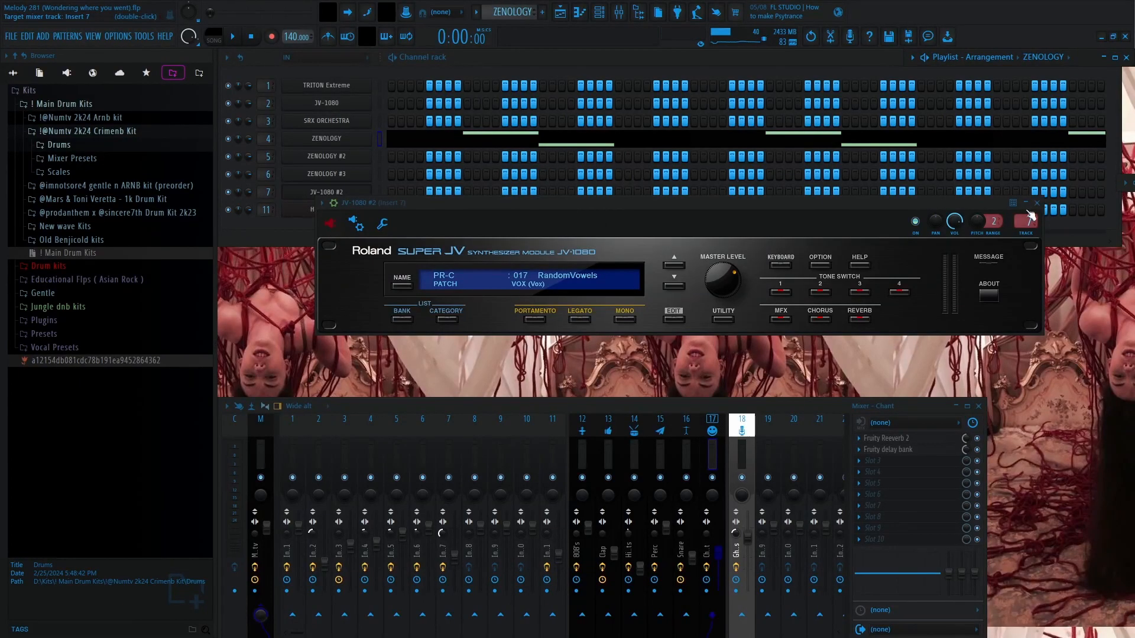
click(1036, 202)
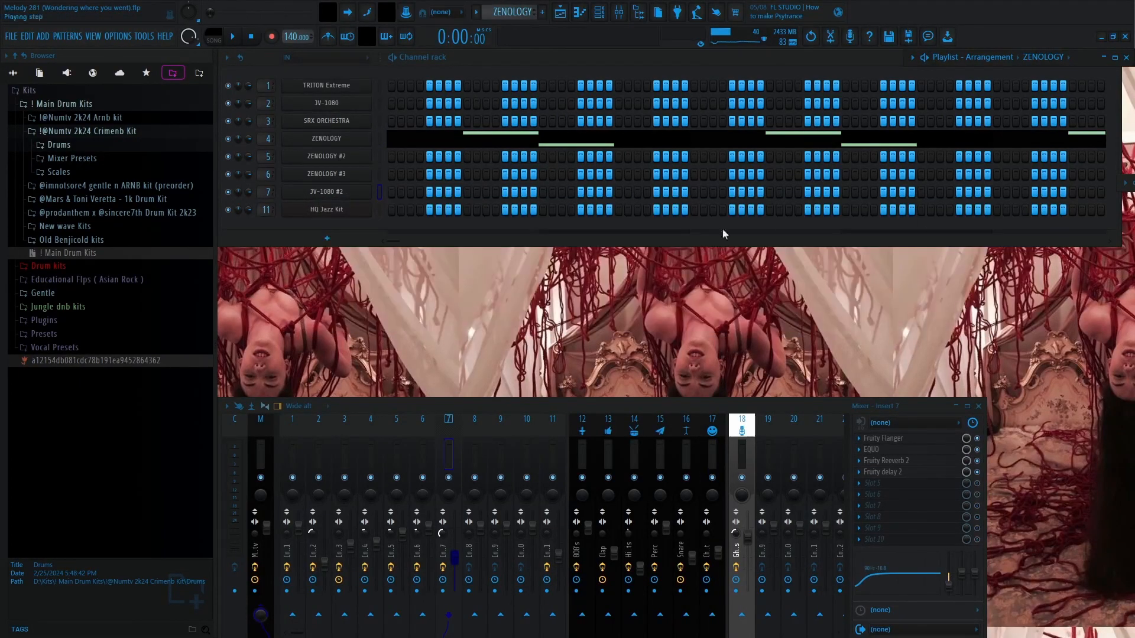
click(334, 138)
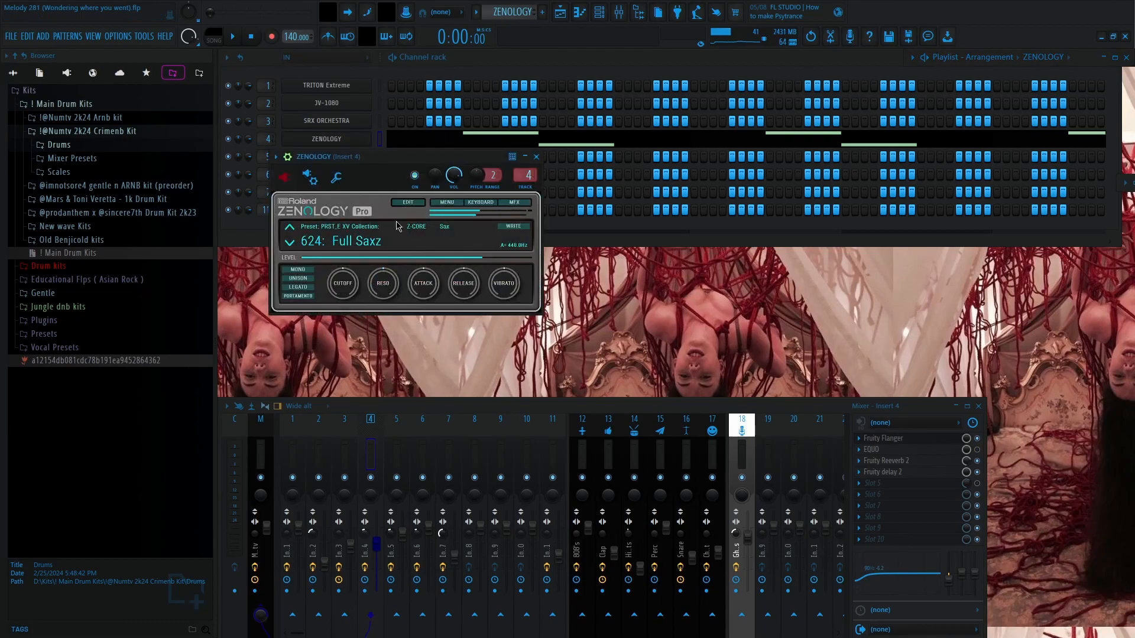
click(536, 157)
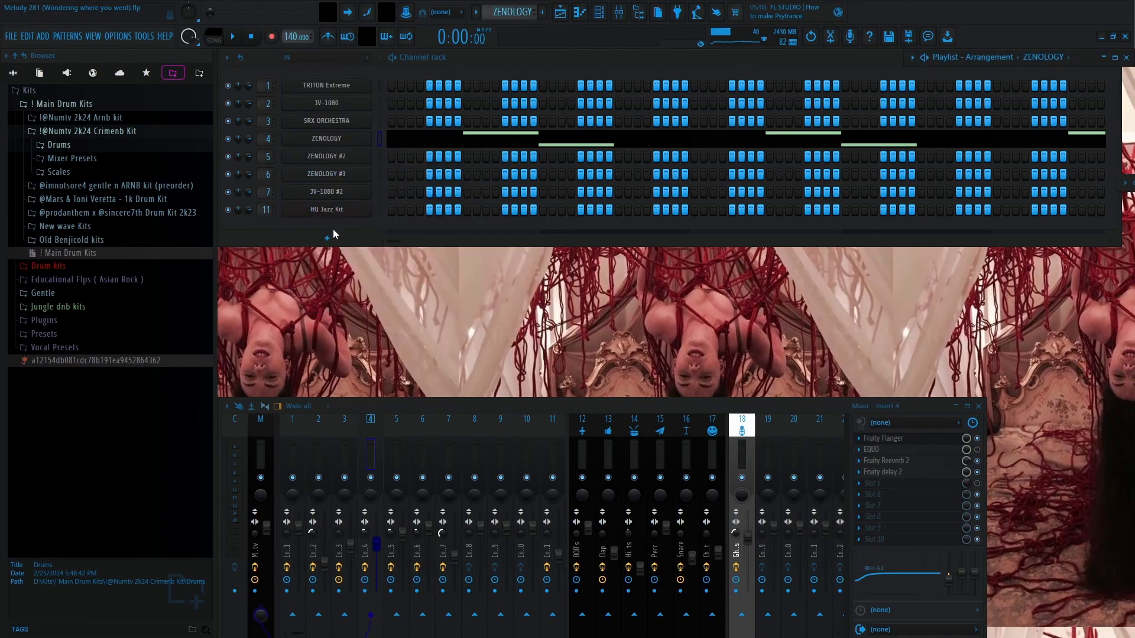
Step: Try out the Sensual Sax (Style Buttons) instrument in a temporary Kontakt channel and delete that channel
click(289, 238)
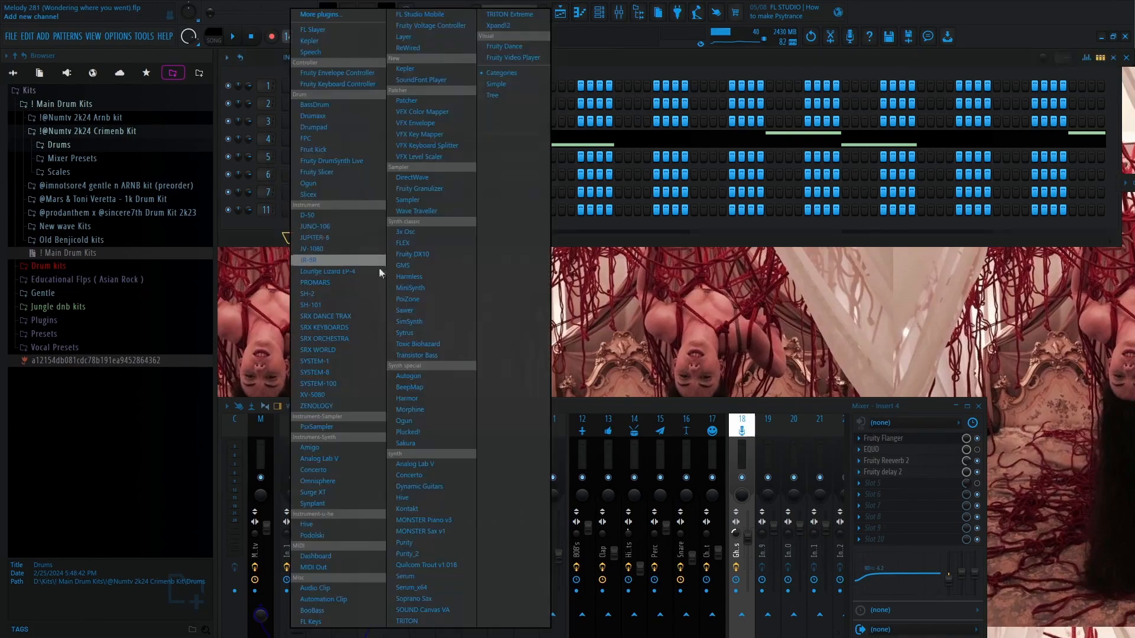
click(423, 509)
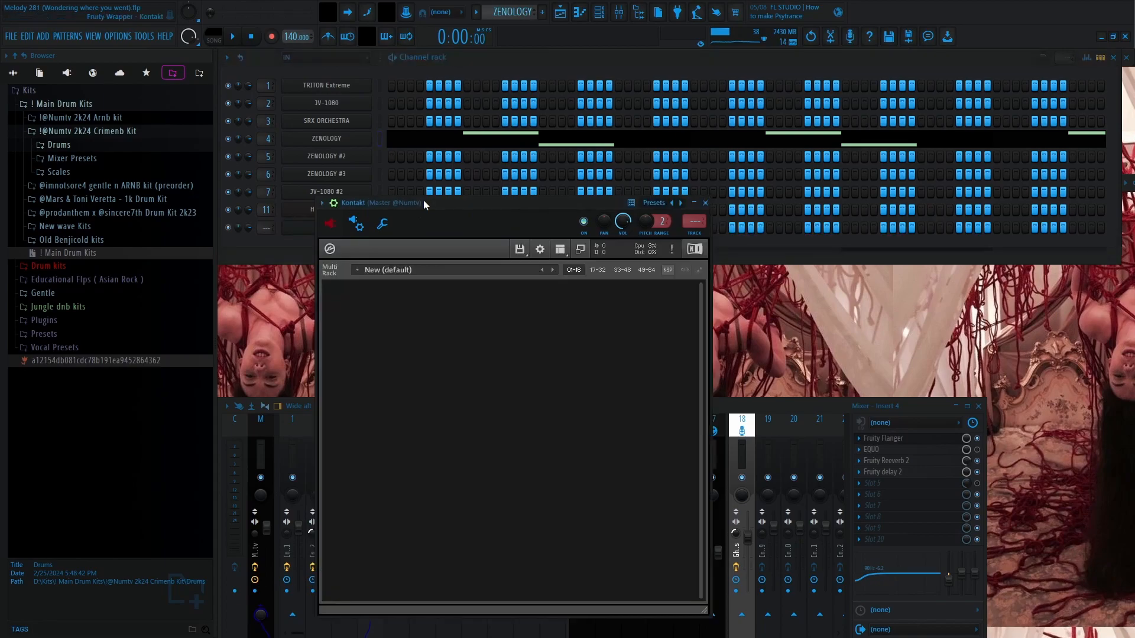
click(519, 248)
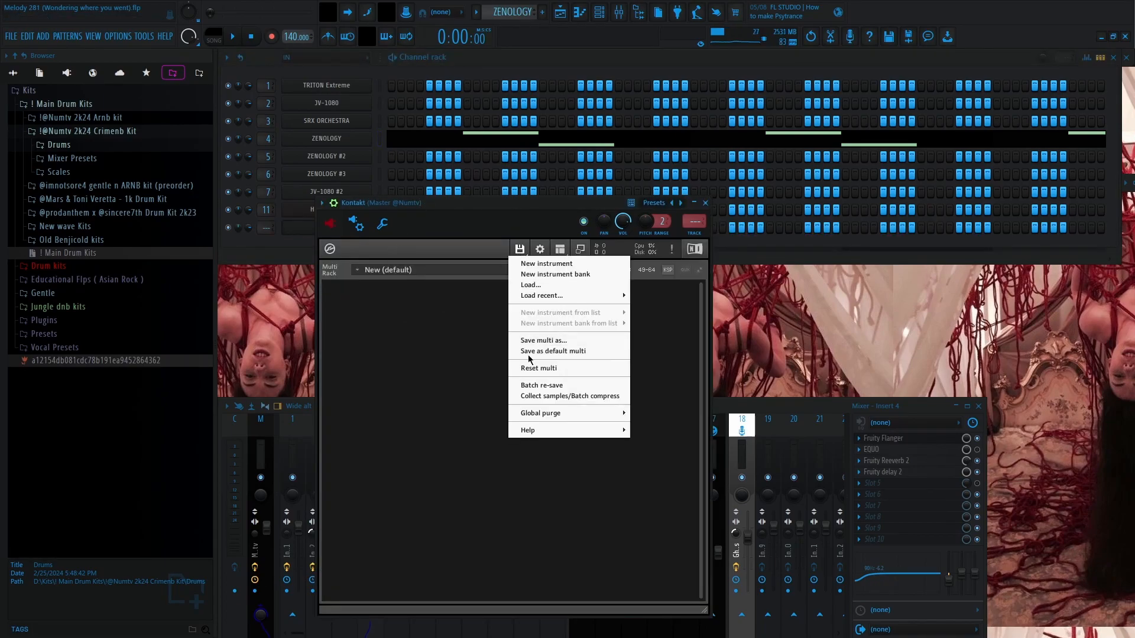
mouse_move(544, 295)
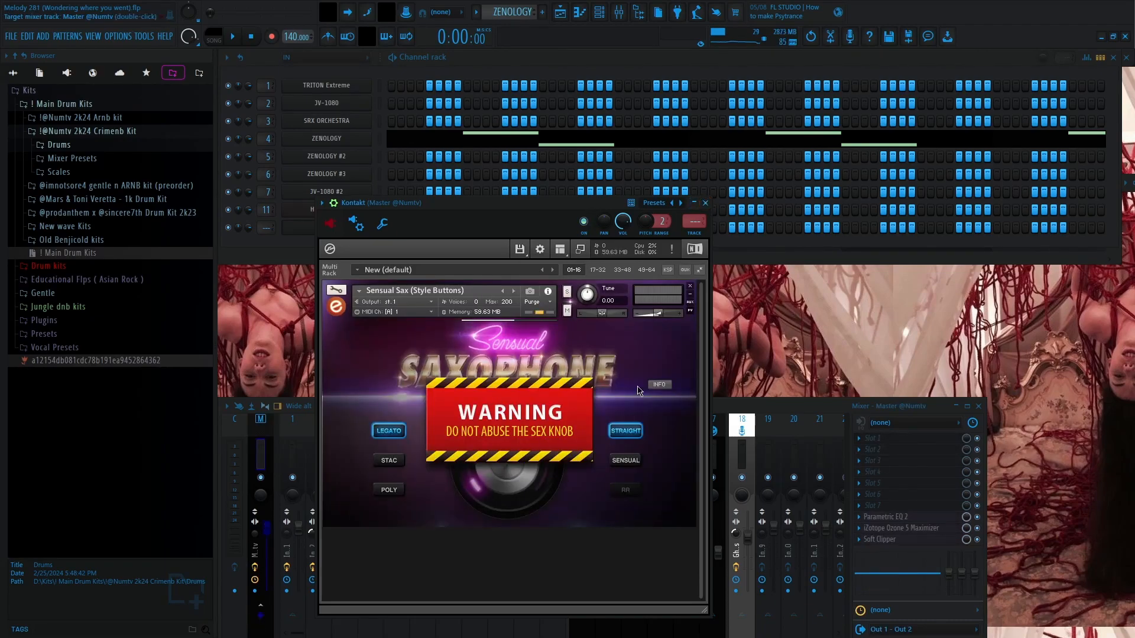
click(570, 405)
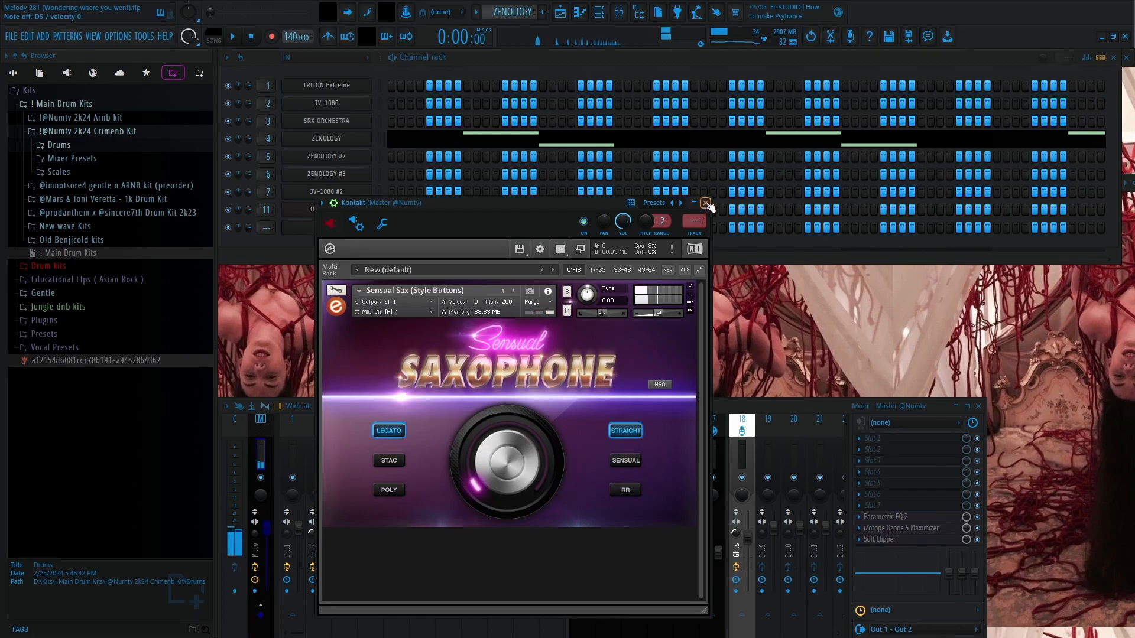
click(706, 203)
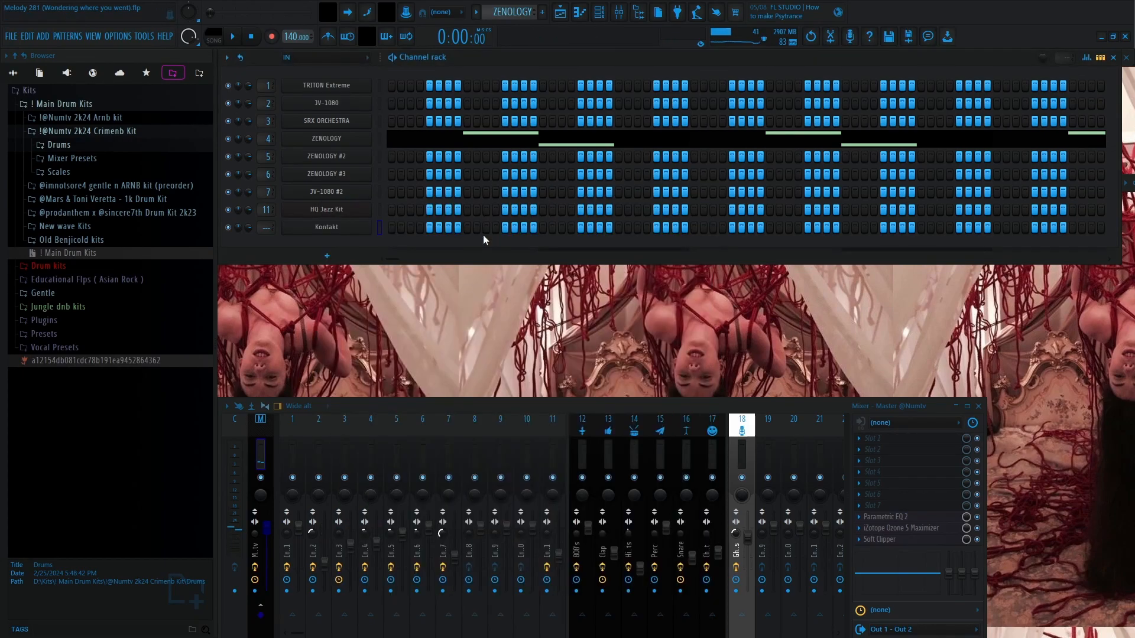
right_click(316, 229)
click(417, 353)
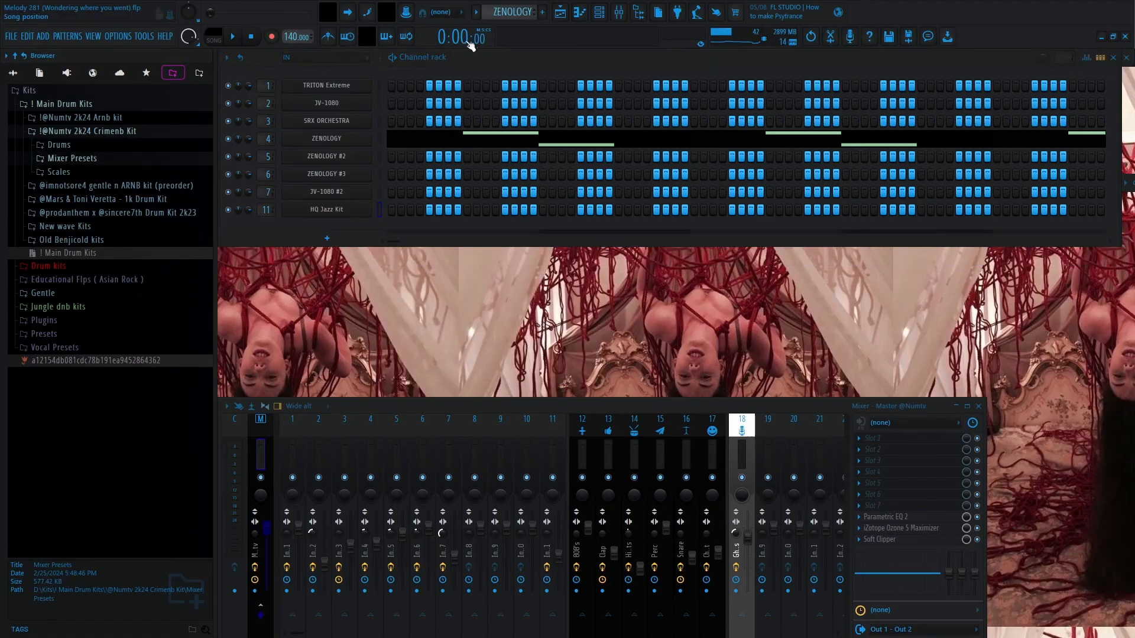
Step: Open the ZENOLOGY channel's notes from the channel rack, play the pattern and close the piano roll
click(461, 142)
key(space)
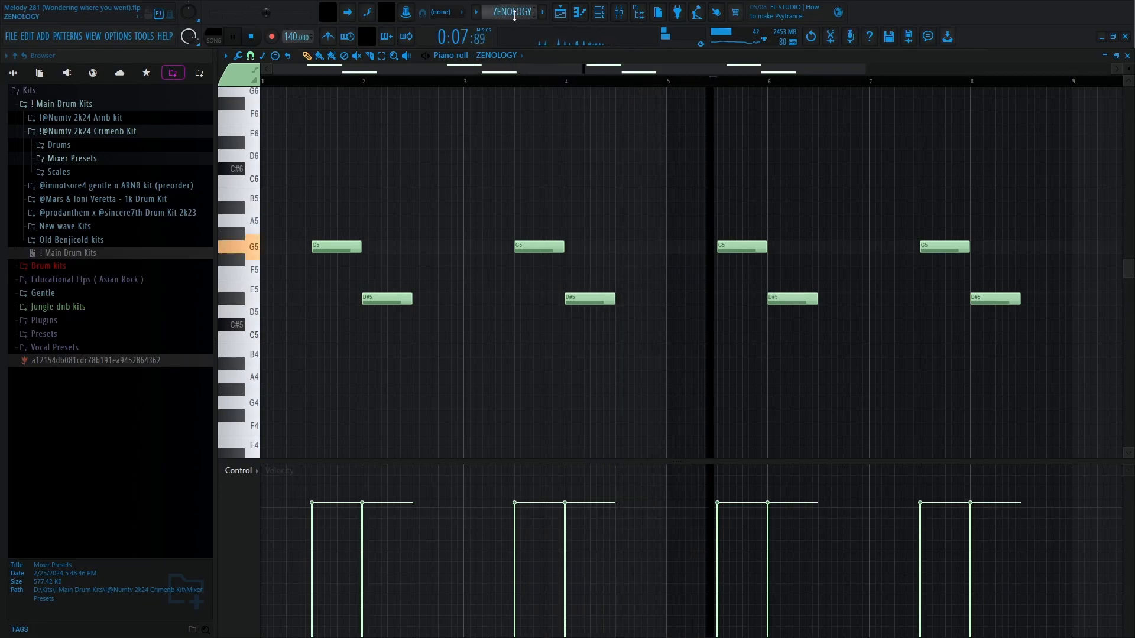
key(space)
click(1126, 55)
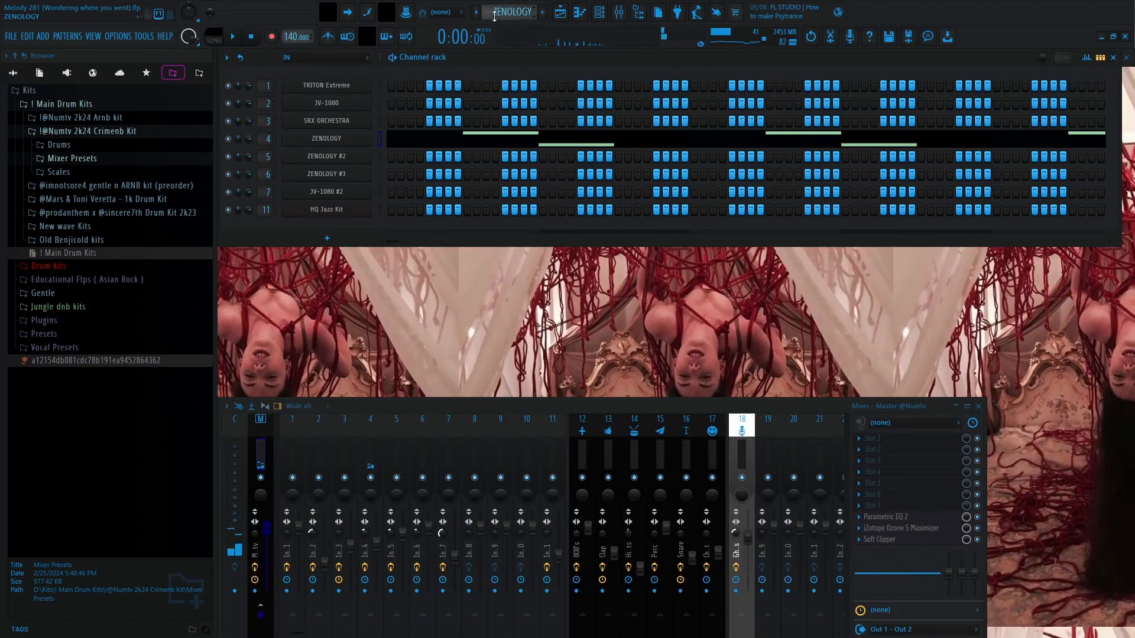
Step: Switch to the ZENOLOGY #2 pattern, open its notes in the piano roll and listen to it
scroll(494, 15, down, 1)
click(456, 160)
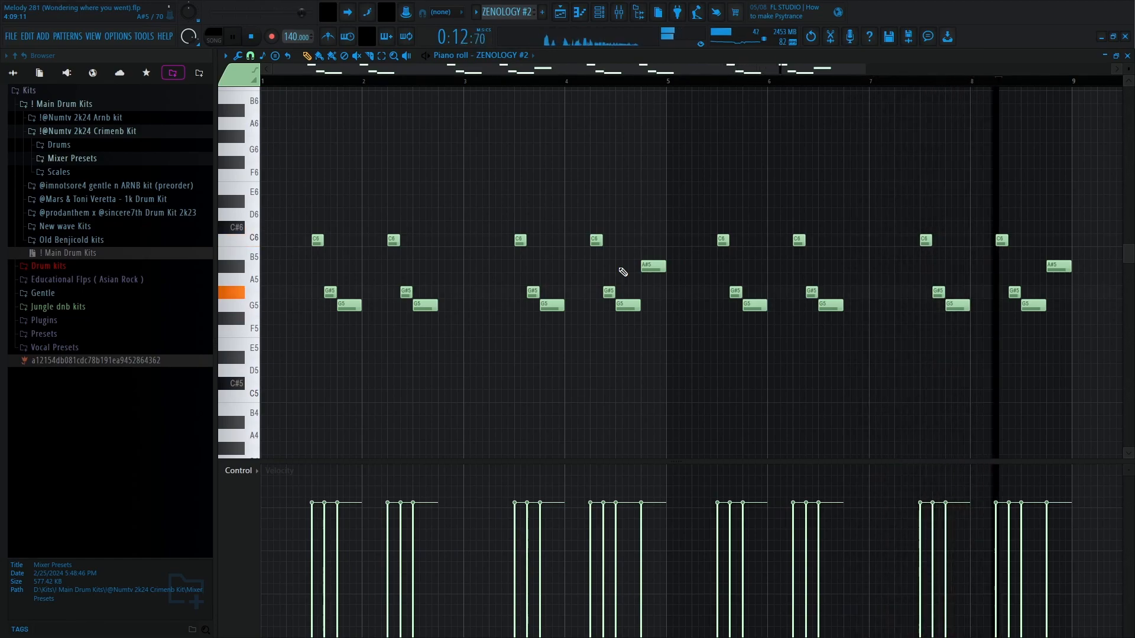
key(space)
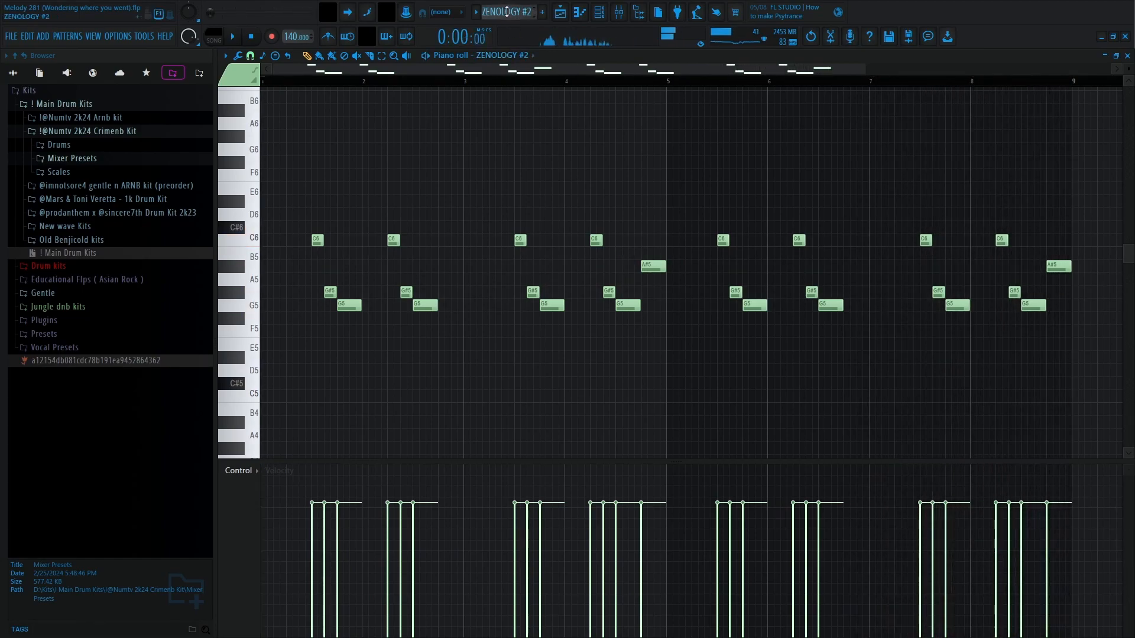
Step: Switch to the ZENOLOGY #3 pattern and play its notes in the piano roll
scroll(506, 12, down, 1)
scroll(509, 57, down, 1)
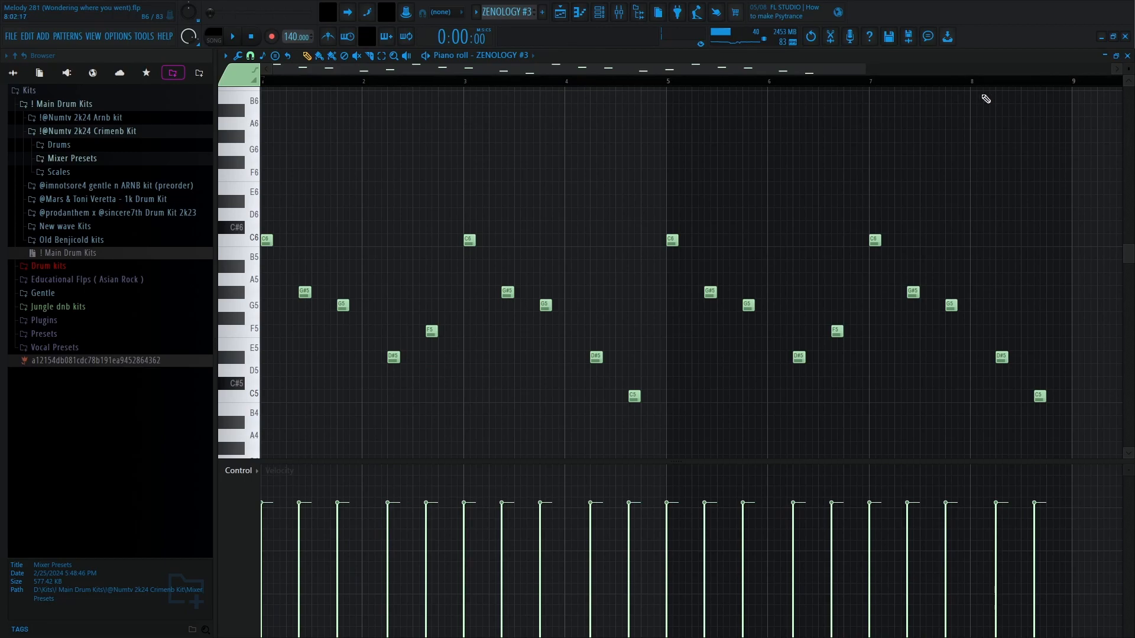
key(space)
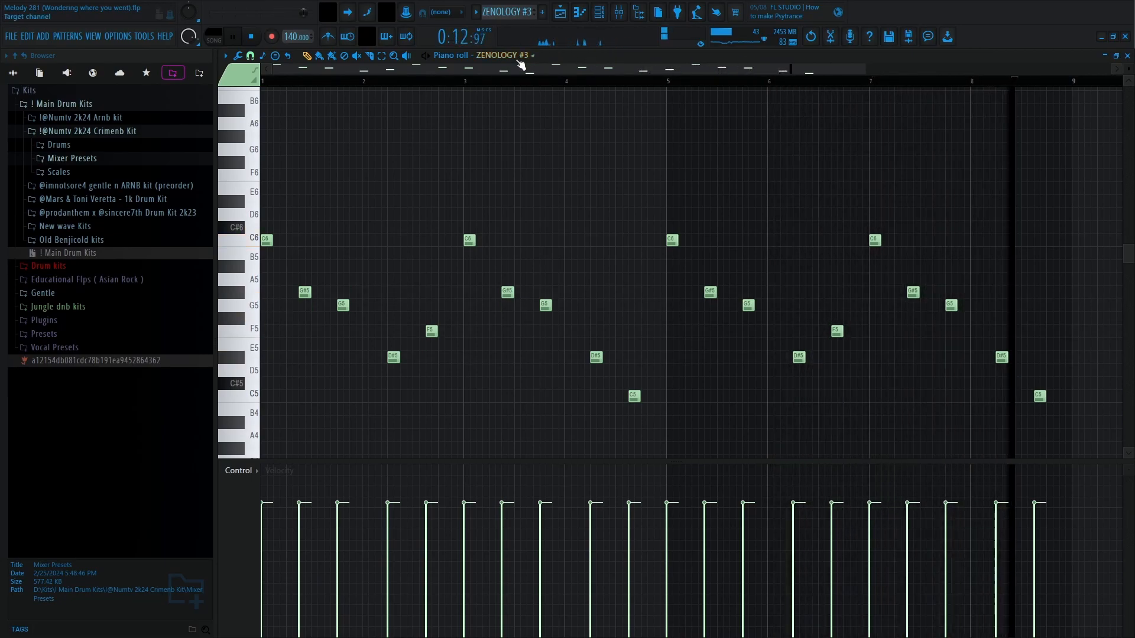
key(space)
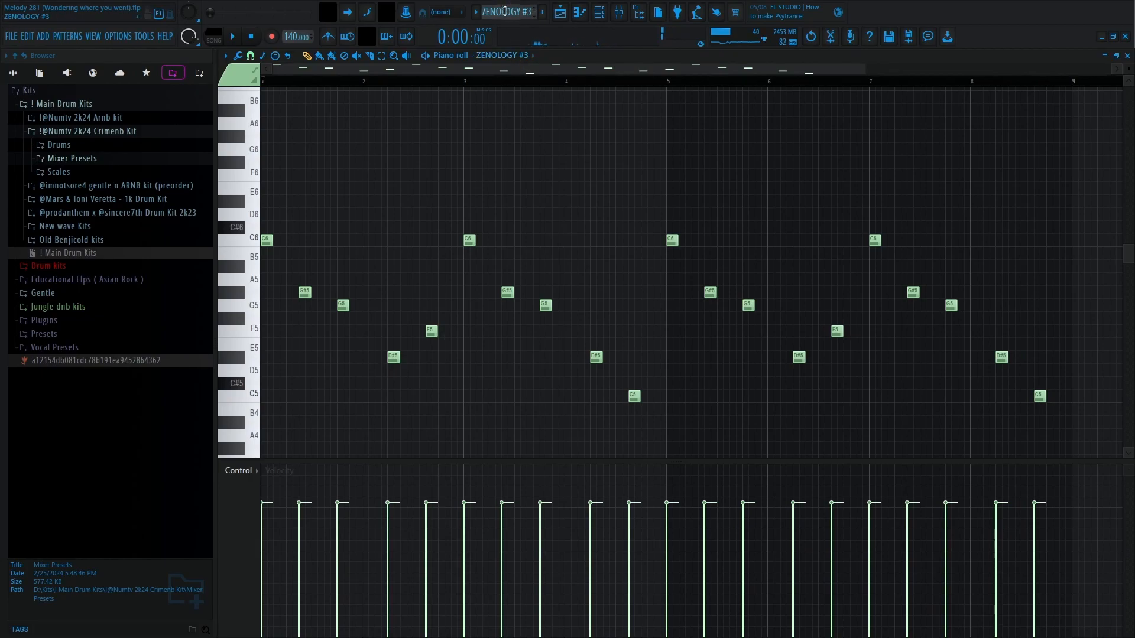
Step: Listen to the JV-1080 #2 pattern in the piano roll, stop playback and select the HQ Jazz Kit pattern
scroll(505, 12, down, 1)
scroll(503, 55, down, 1)
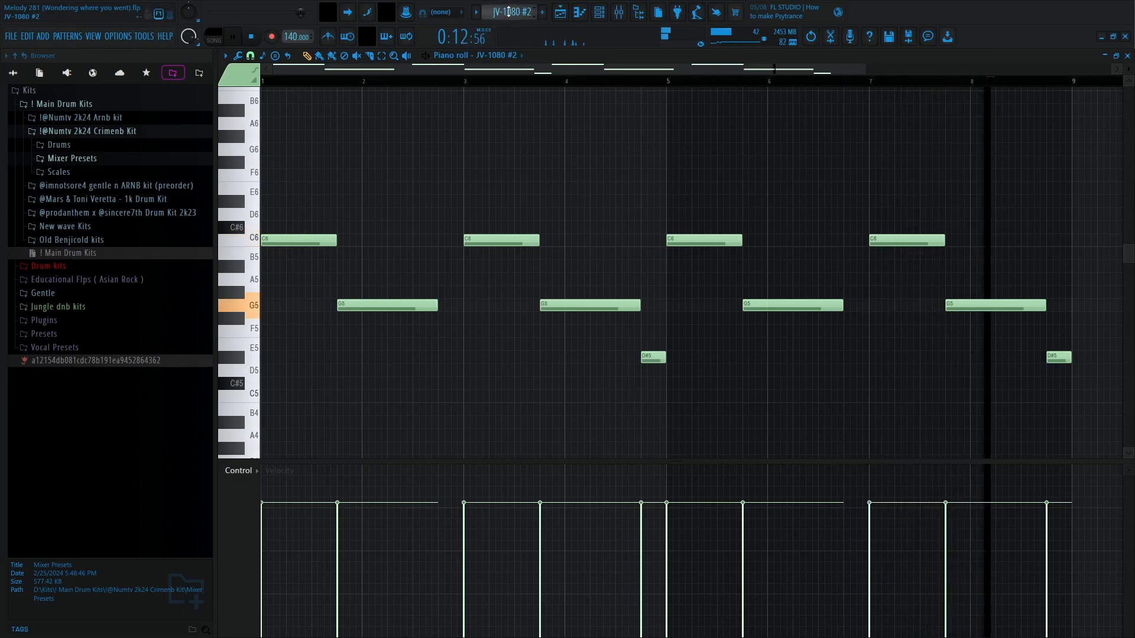
scroll(509, 12, down, 1)
key(space)
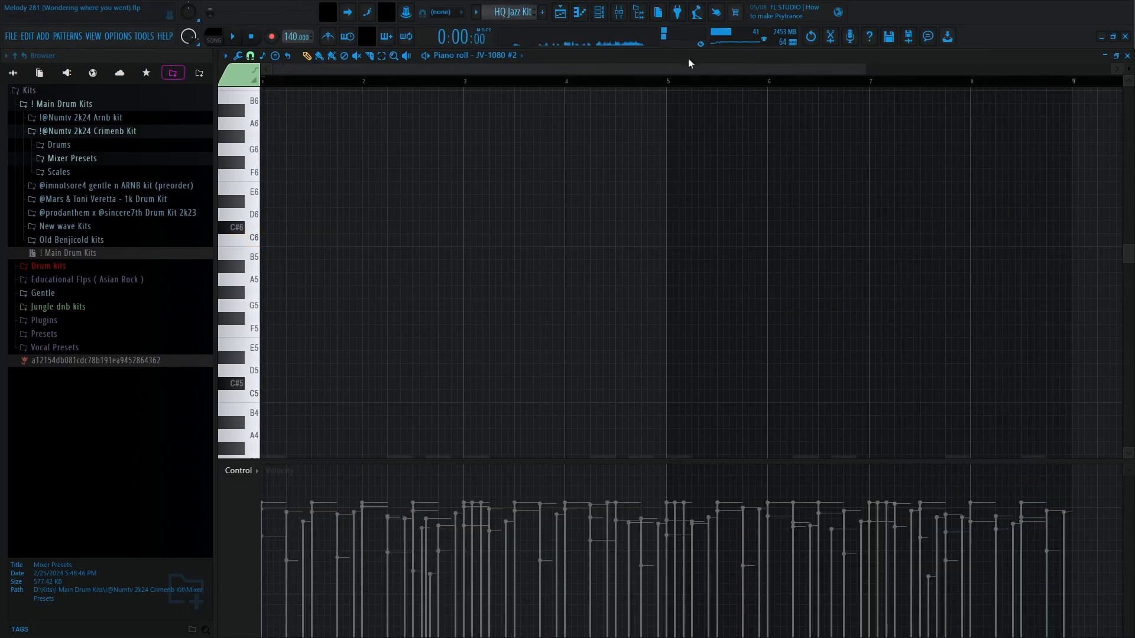
Step: Leave the piano roll and bring back the playlist with the whole arrangement in view
click(1115, 57)
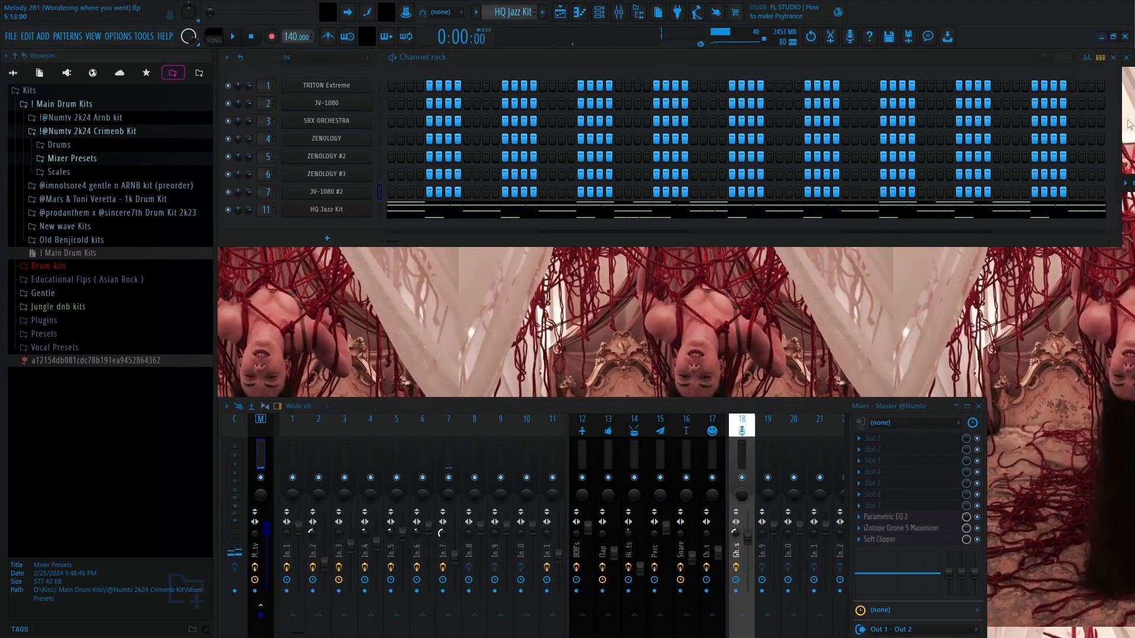
key(F5)
scroll(456, 89, down, 2)
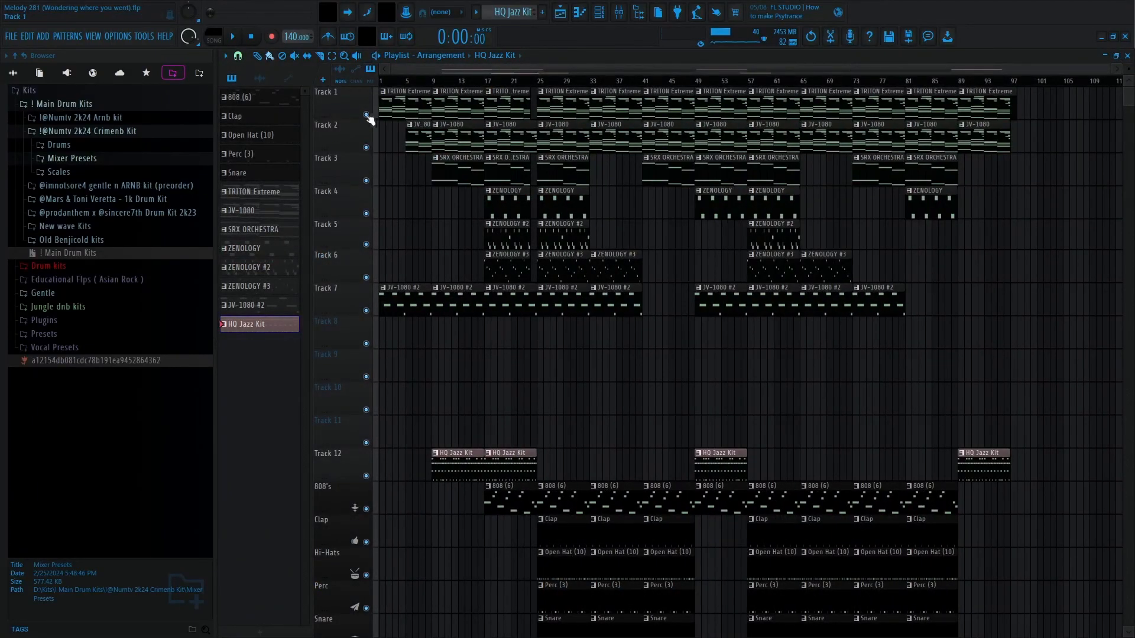
Step: Solo Track 1 in the playlist and unmute Tracks 2 through 7, leaving the drum tracks muted
right_click(366, 114)
click(365, 148)
click(366, 180)
click(366, 213)
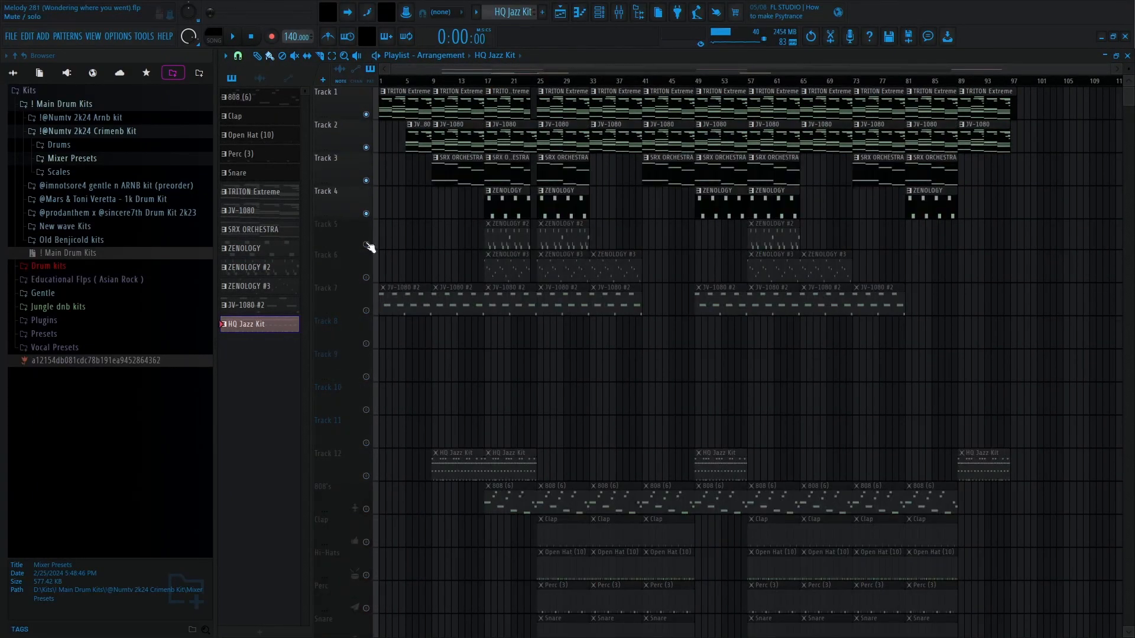
click(366, 244)
click(366, 277)
click(366, 310)
Step: Switch playback to song mode and play the melody tracks of the arrangement from the beginning
key(space)
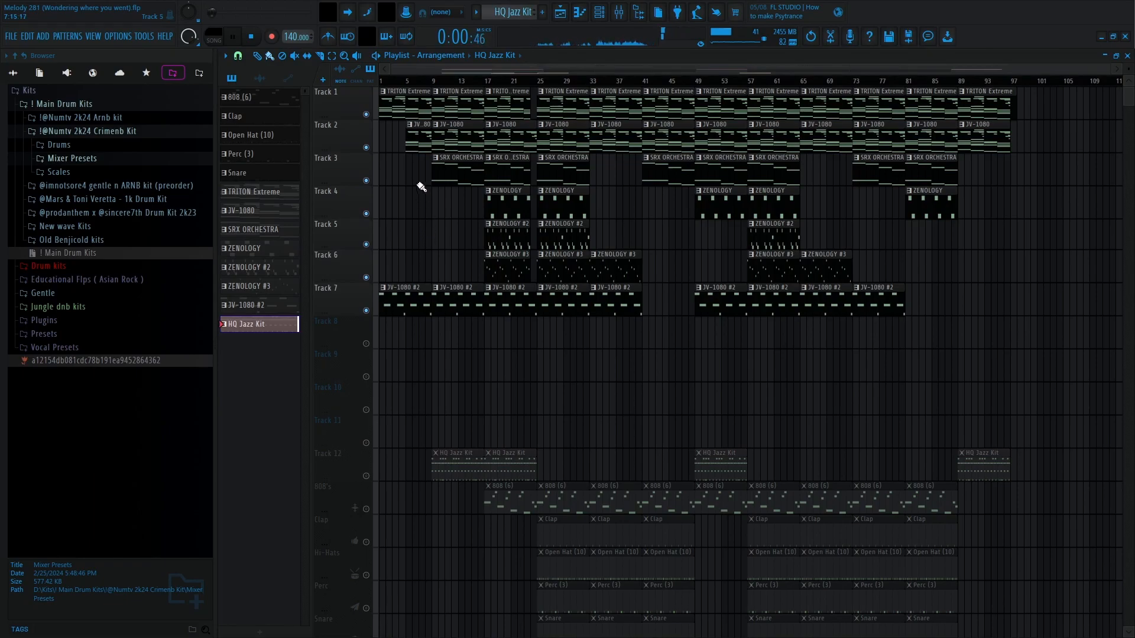
key(space)
key(l)
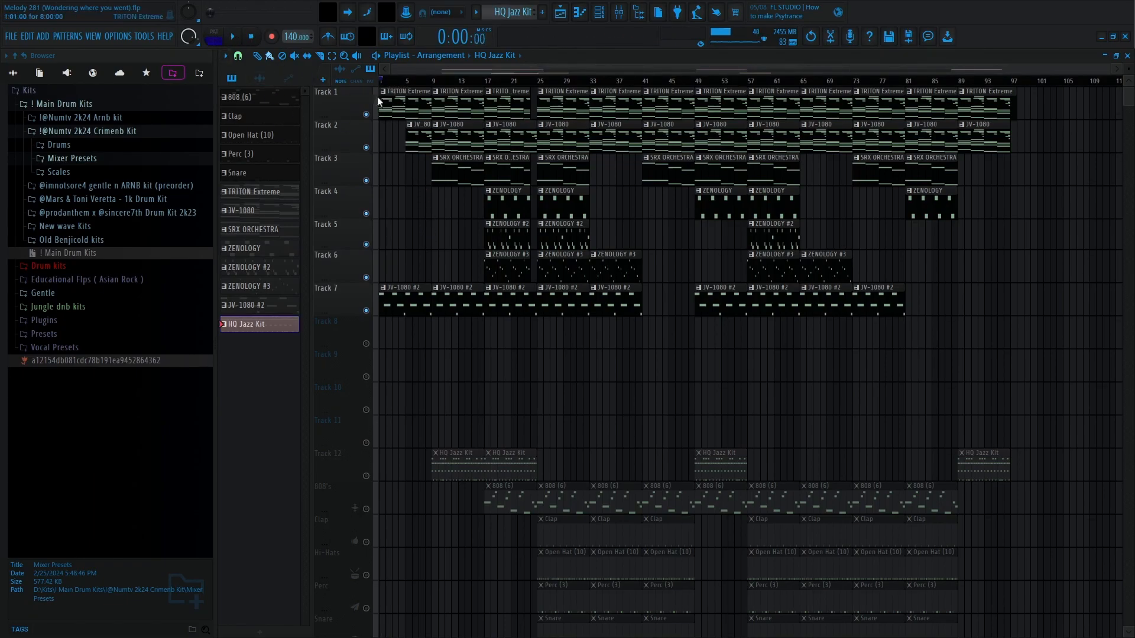
key(space)
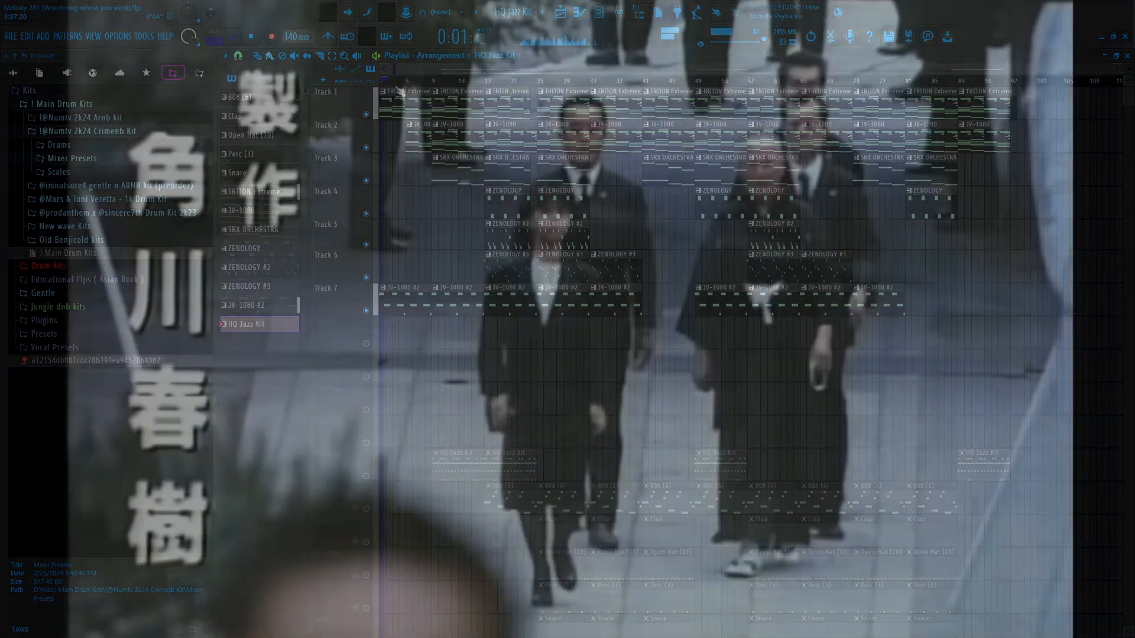
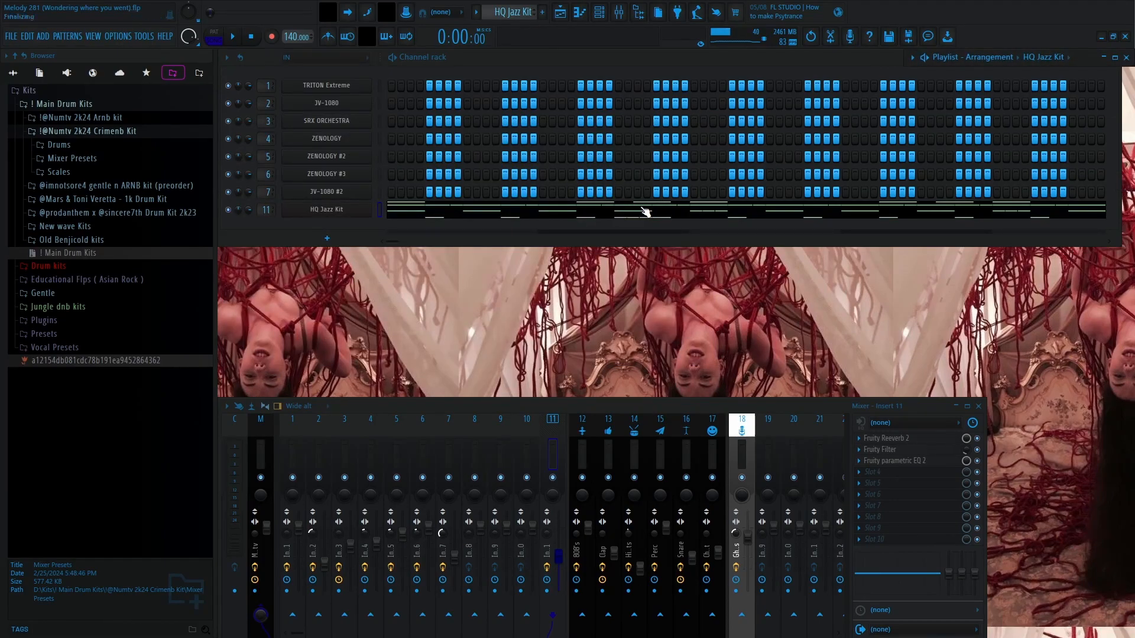
Step: Open the HQ Jazz Kit notes in the piano roll and show the snap-to-grid options
click(645, 211)
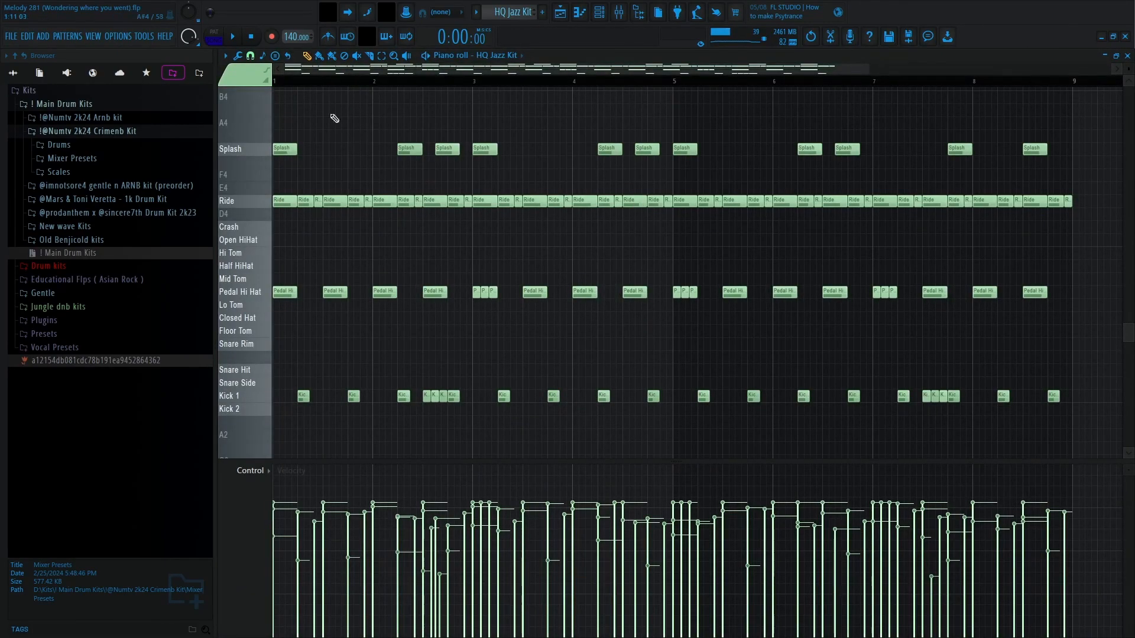
scroll(326, 82, up, 3)
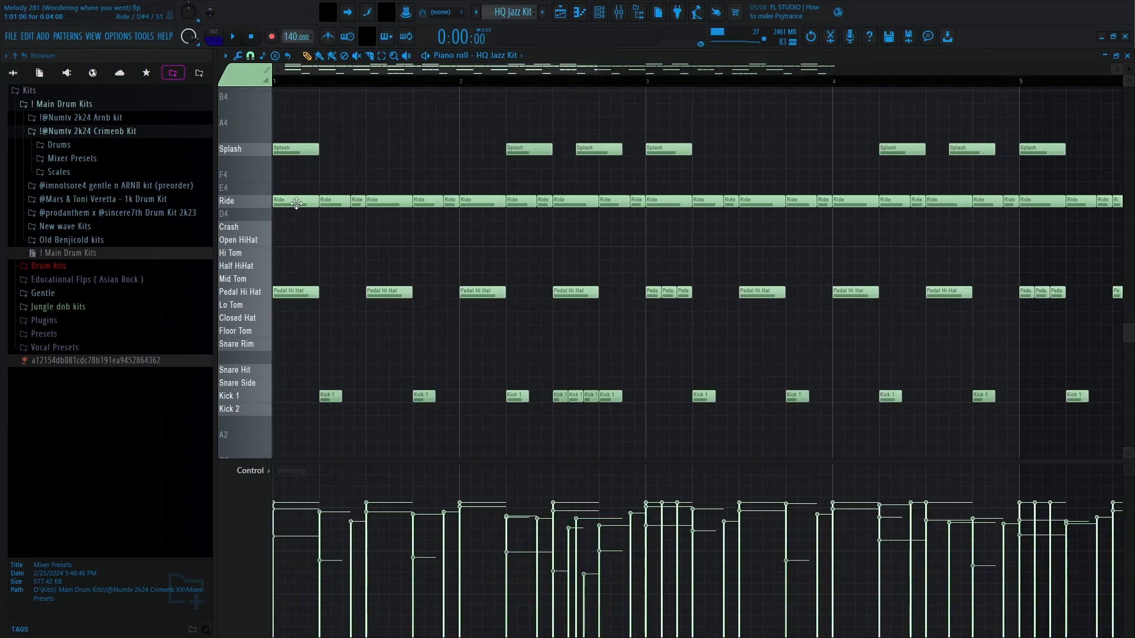
click(250, 56)
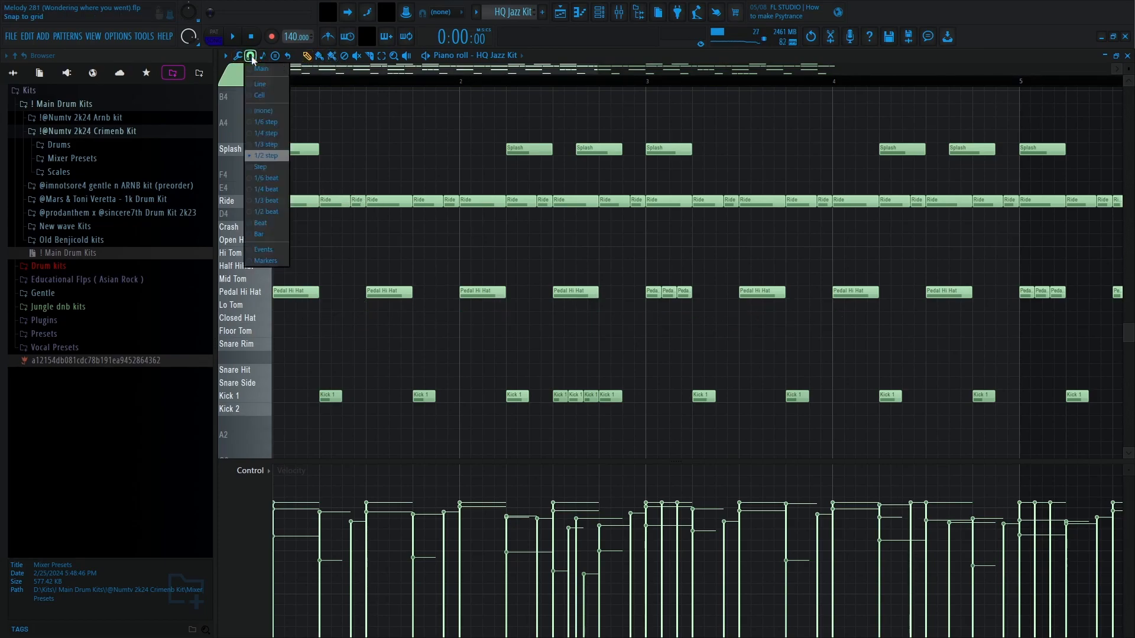
click(274, 146)
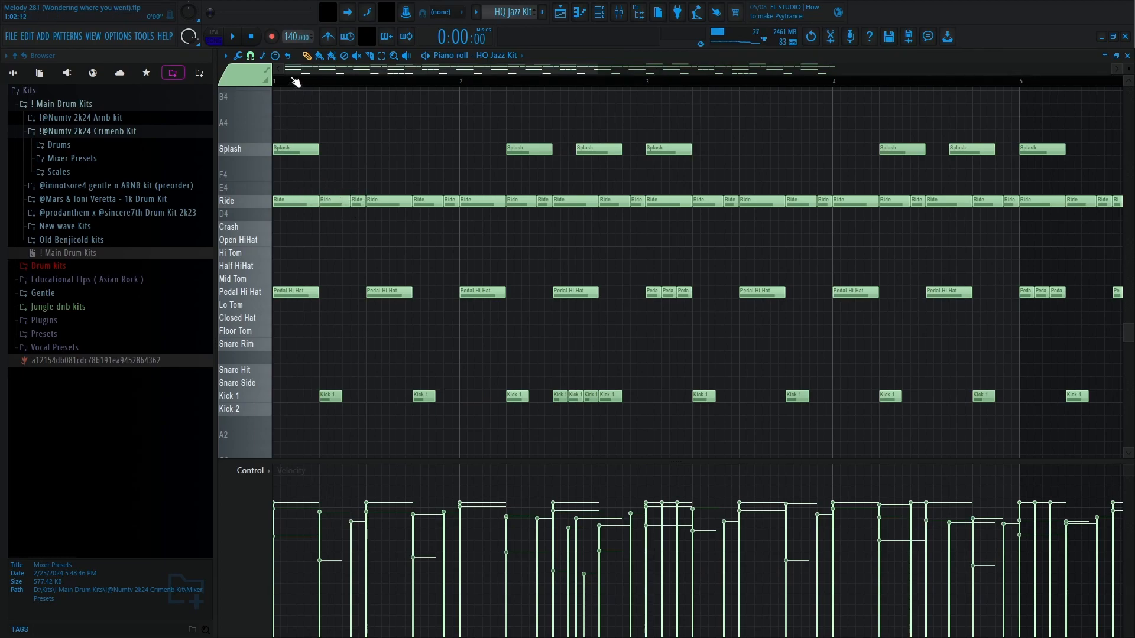
Step: Switch playback to pattern mode and listen to the HQ Jazz Kit drum notes
click(289, 81)
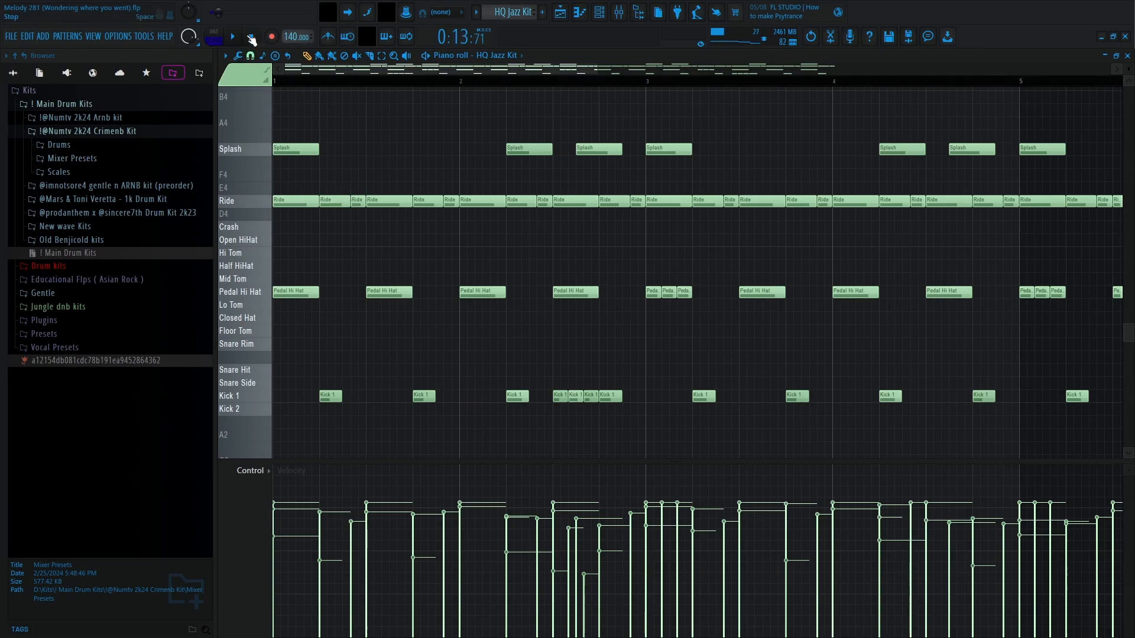
click(214, 36)
scroll(329, 81, down, 2)
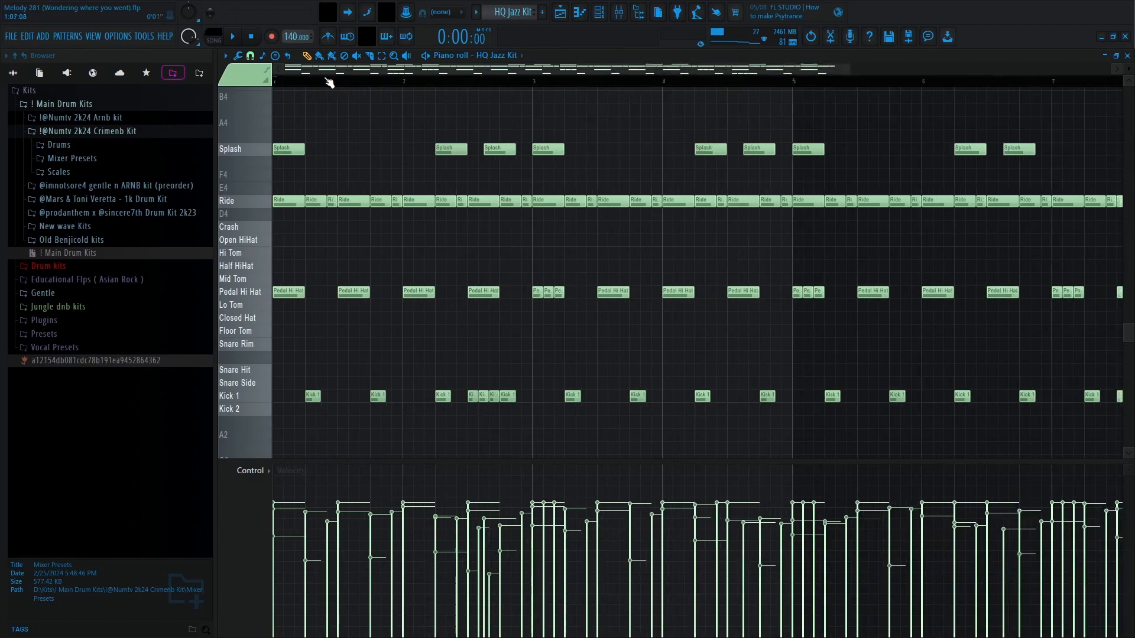
key(space)
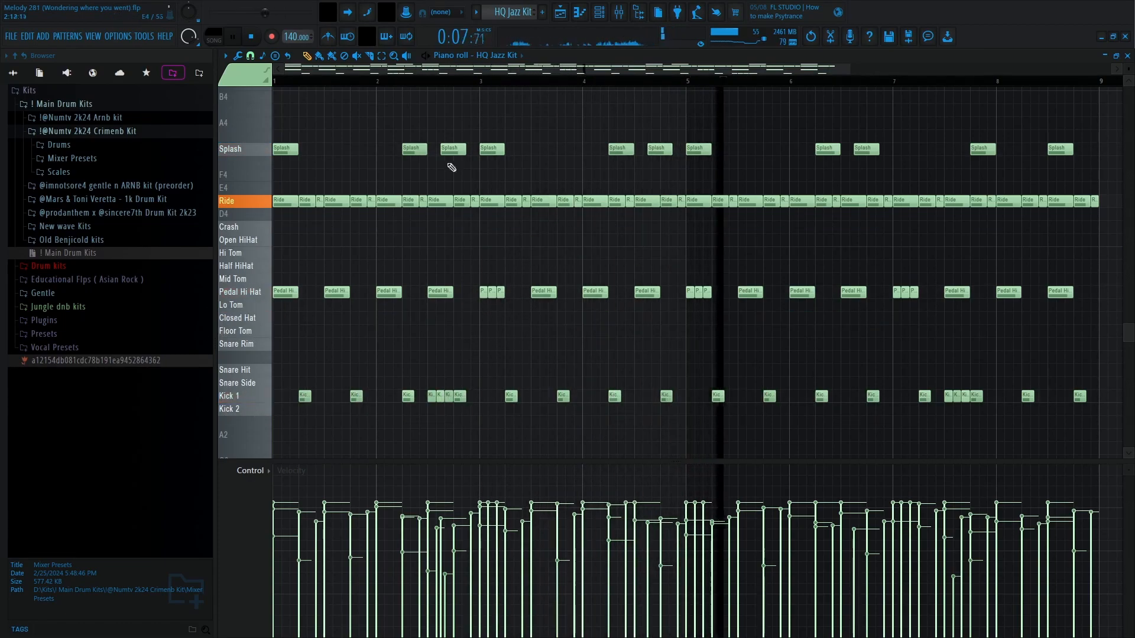
scroll(431, 85, down, 2)
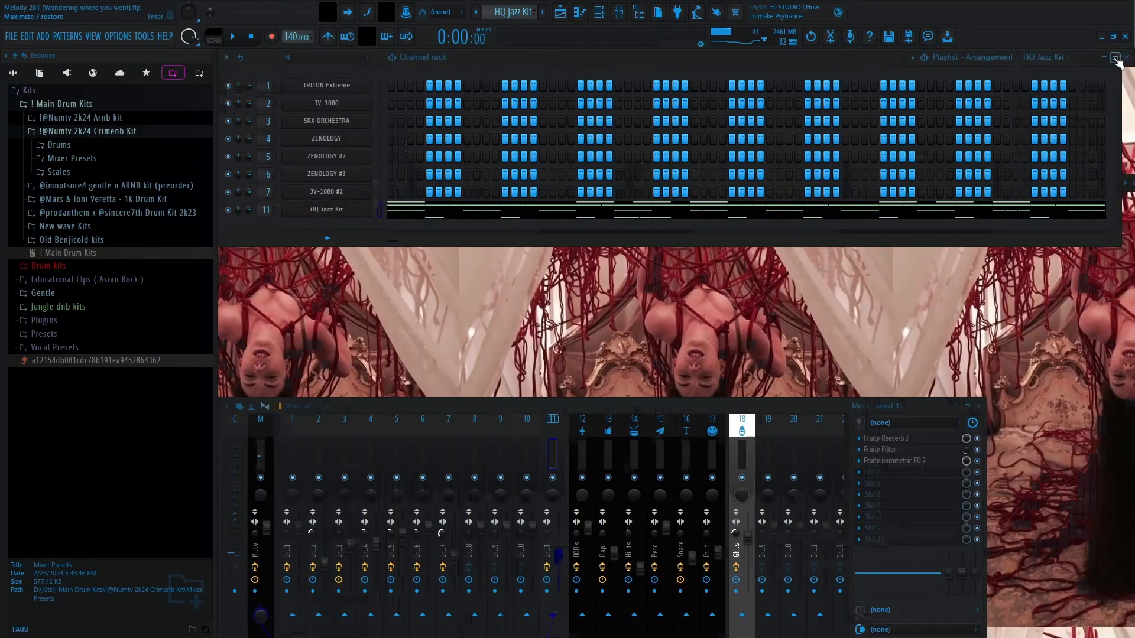
Step: Maximize the playlist and unmute Tracks 1 through 7 alongside the HQ Jazz Kit on Track 12
click(1115, 60)
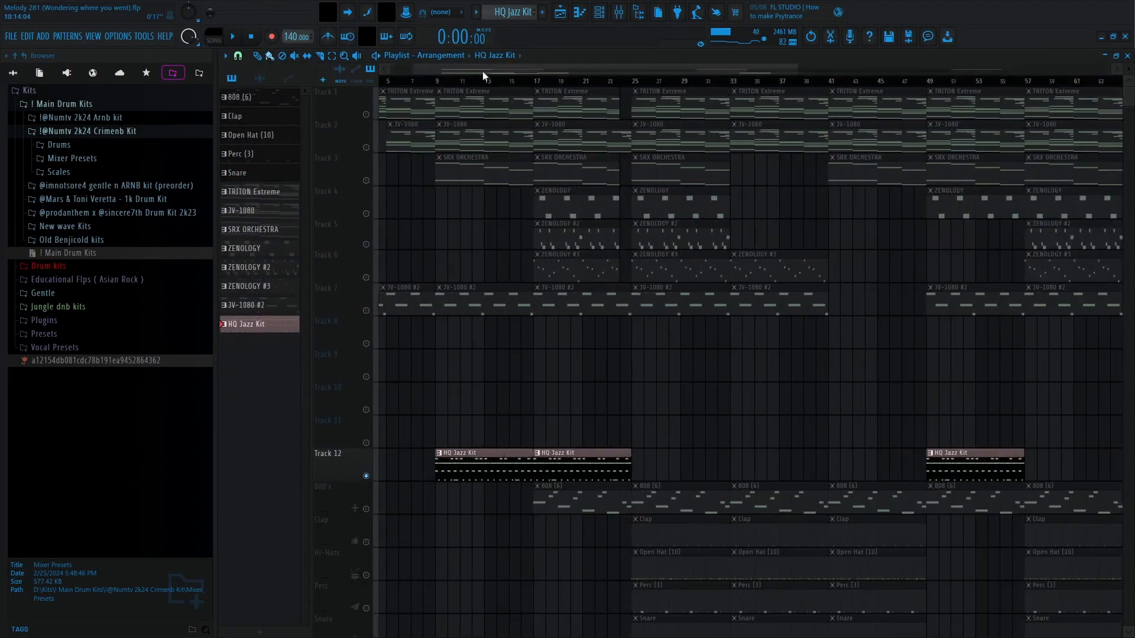
scroll(444, 112, left, 2)
click(366, 114)
click(366, 148)
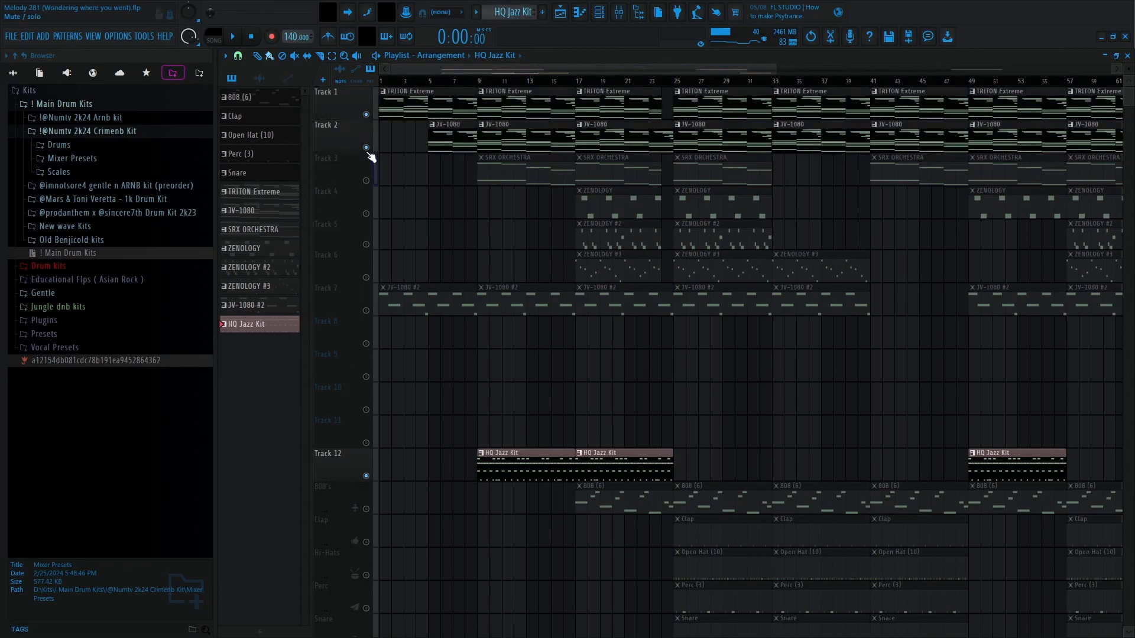
click(366, 180)
click(366, 214)
click(366, 244)
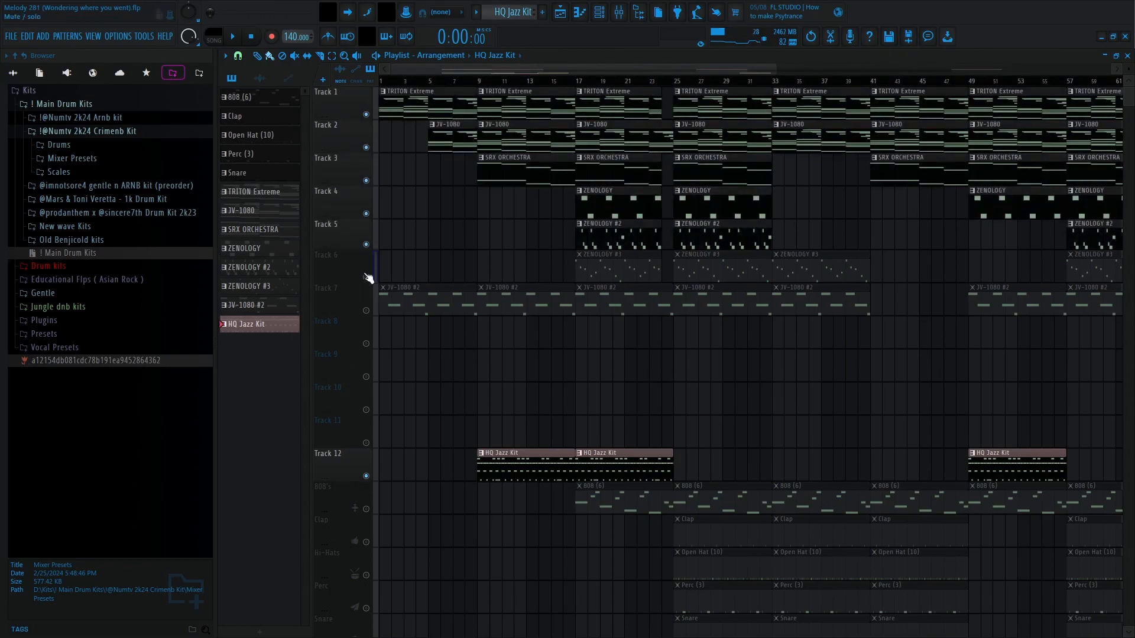
click(366, 277)
click(366, 310)
Step: Play the melody tracks together with the HQ Jazz Kit in the arrangement and stop playback
key(space)
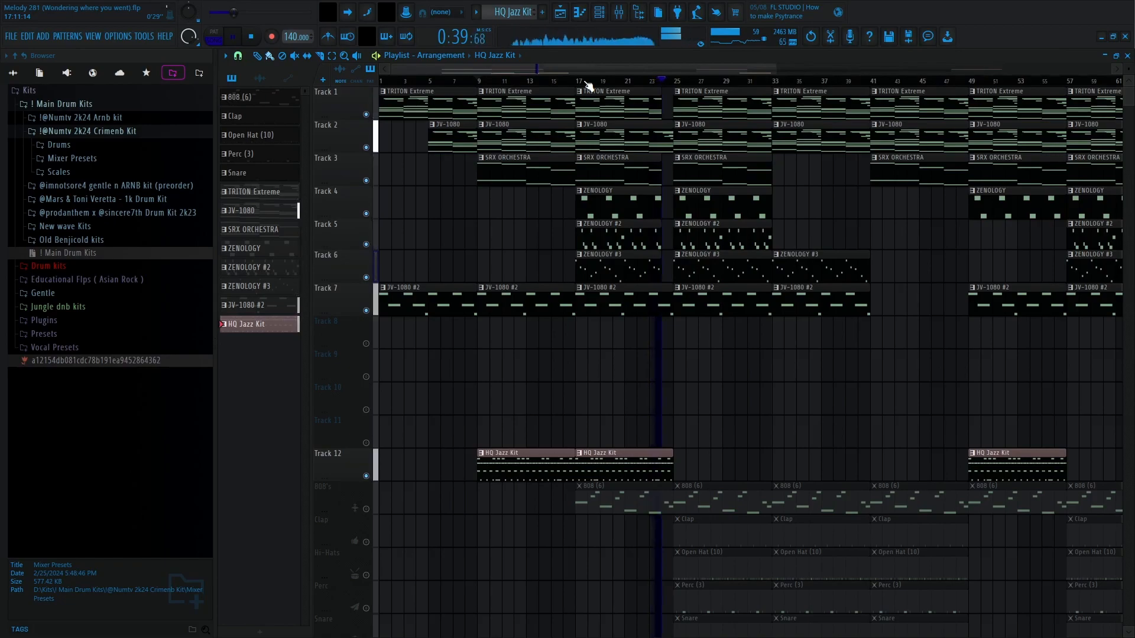
key(space)
scroll(589, 83, down, 2)
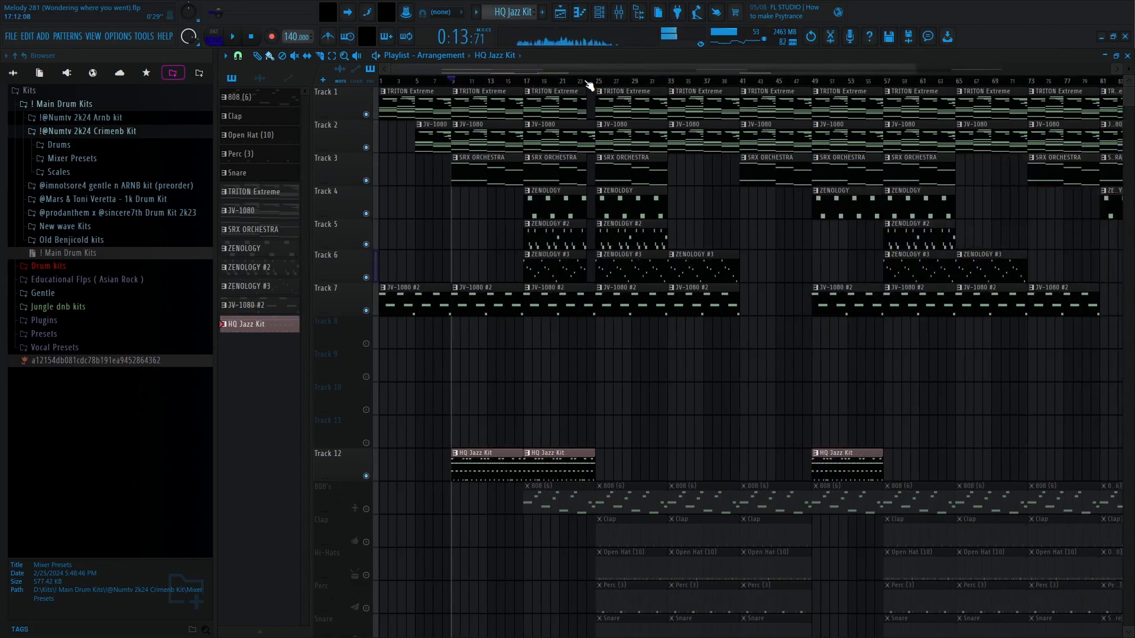
Step: Solo the 808's track in the playlist and unmute the Clap, Hi-Hats, Perc and Snare tracks
scroll(617, 423, down, 5)
scroll(588, 70, right, 2)
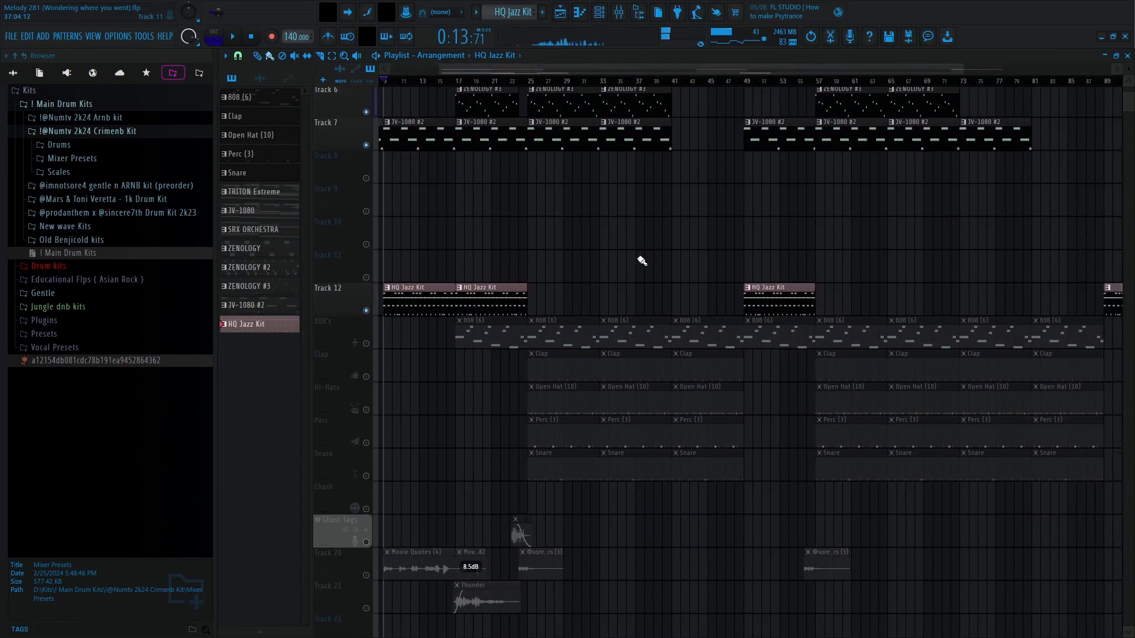
scroll(567, 84, down, 2)
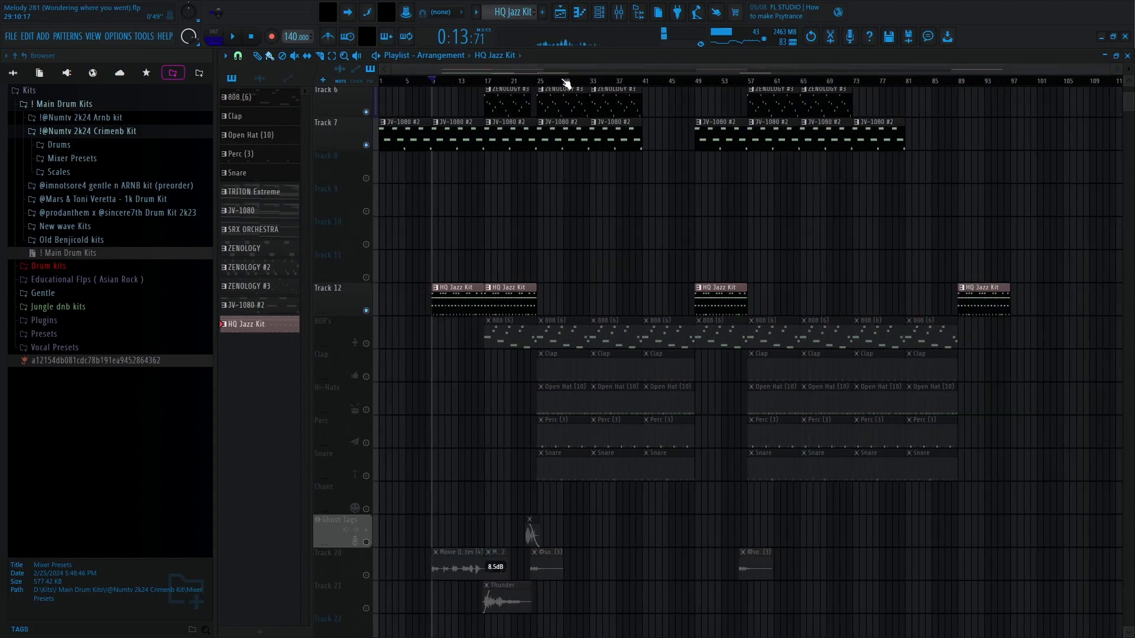
right_click(367, 344)
click(367, 377)
click(368, 412)
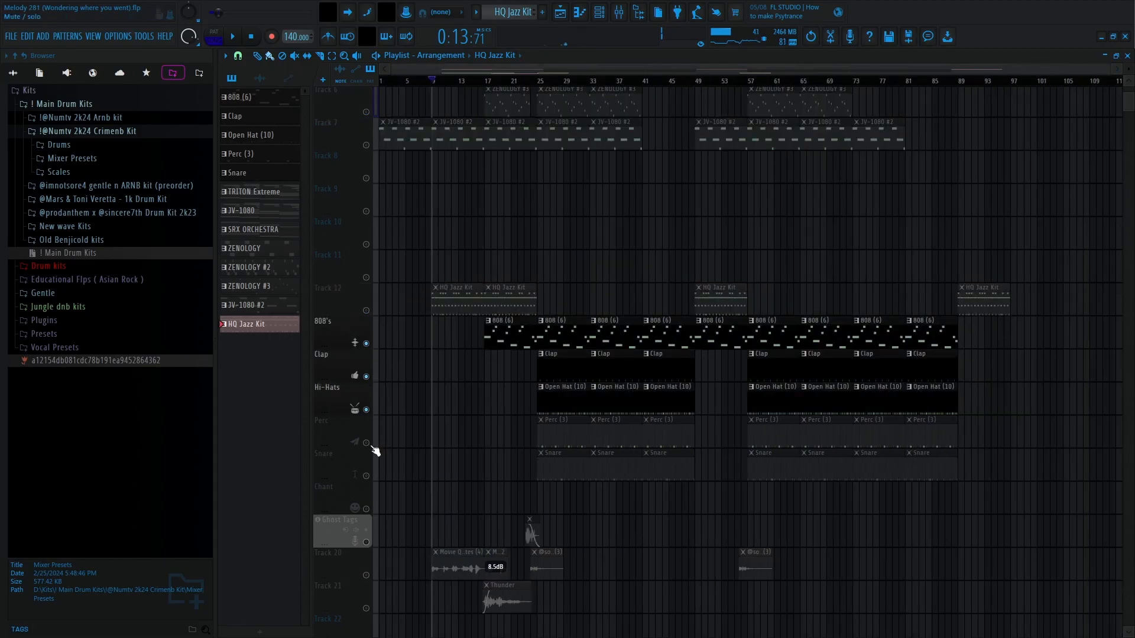
click(370, 446)
click(372, 477)
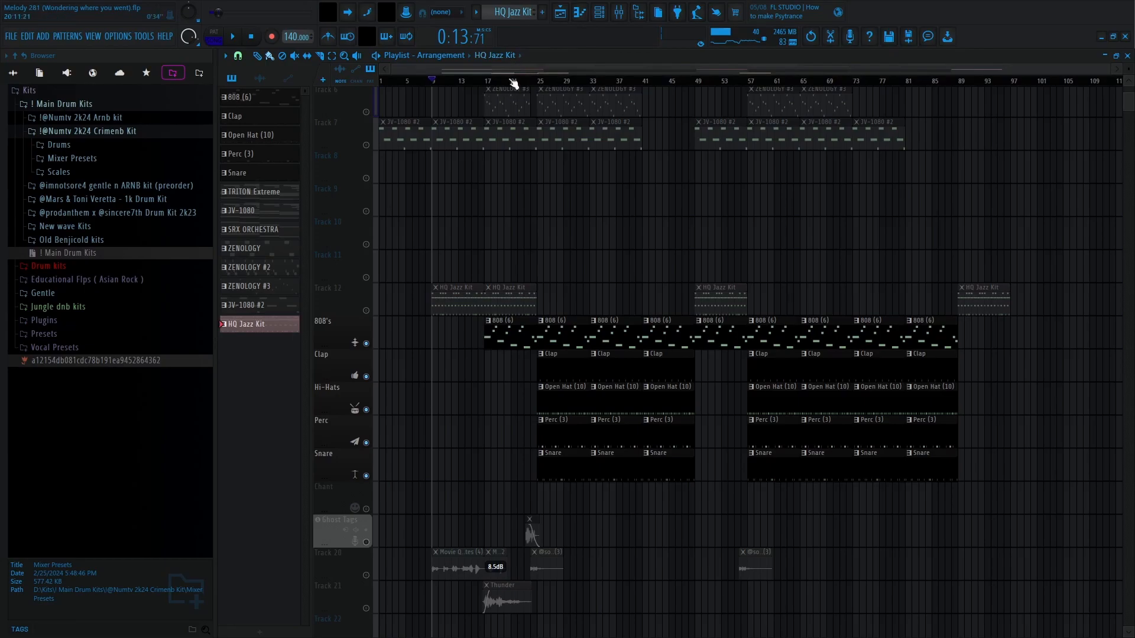
Step: Open the 808 (6) pattern's notes in the piano roll, play the bassline in pattern mode and stop
scroll(513, 81, up, 3)
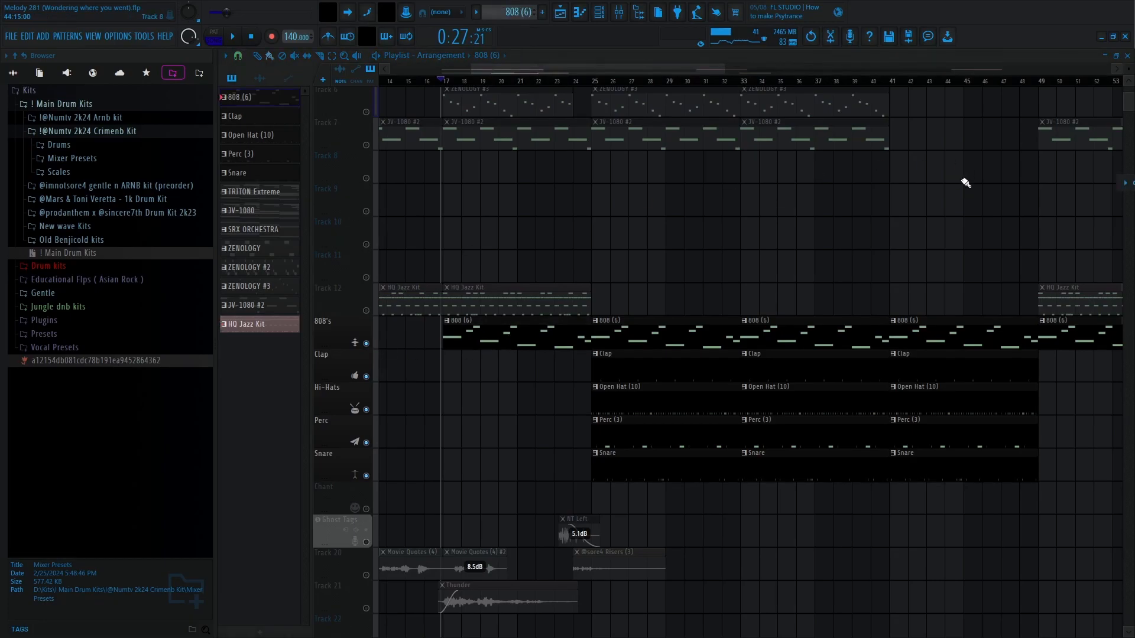
key(F7)
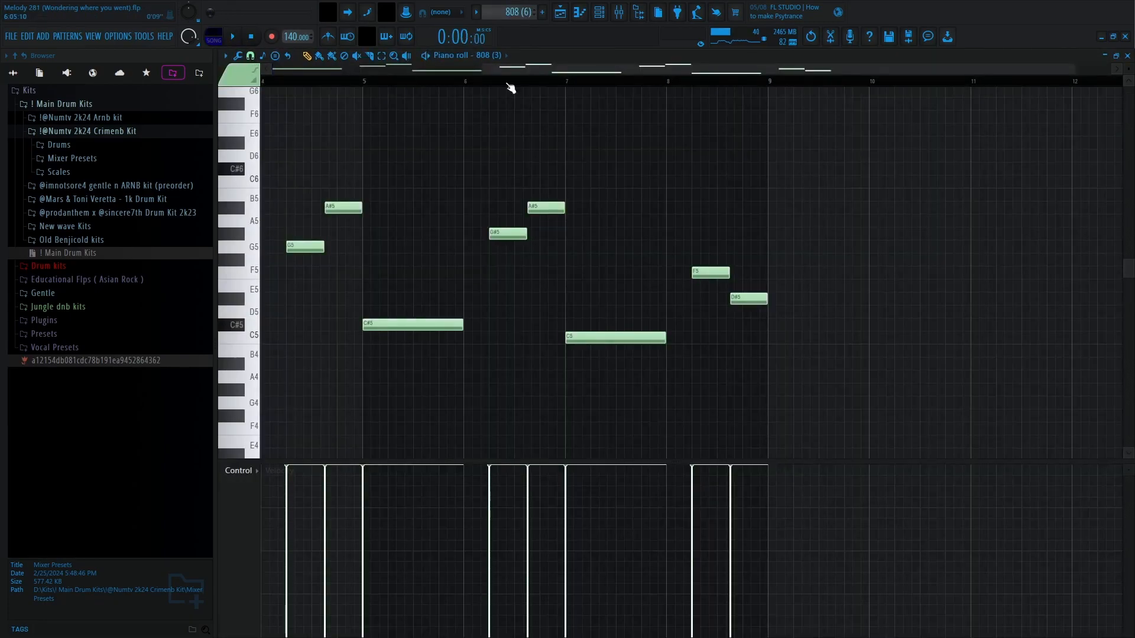
key(space)
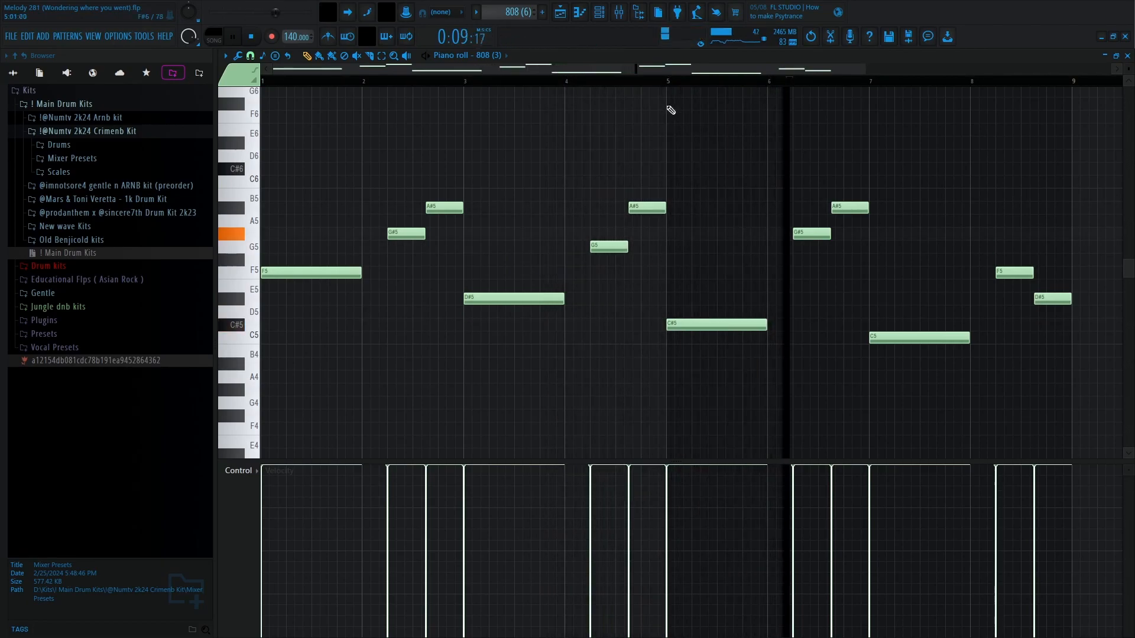
drag(684, 74, 896, 77)
key(space)
Step: Play the Clap pattern and the Open Hat (10) pattern one after the other in the piano roll
scroll(512, 13, up, 3)
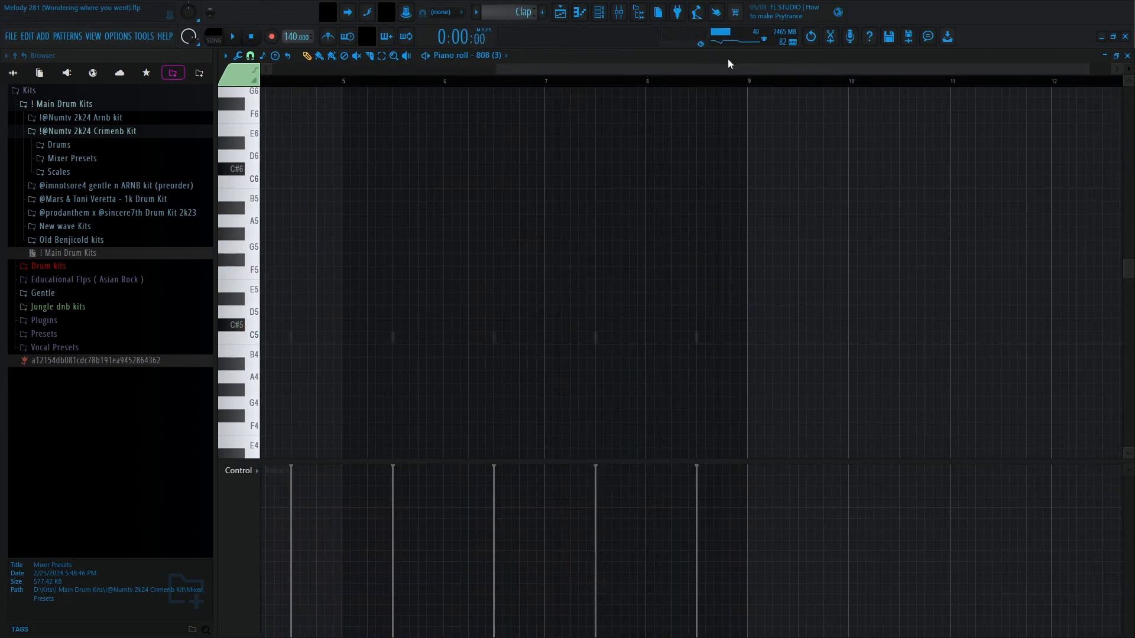
key(space)
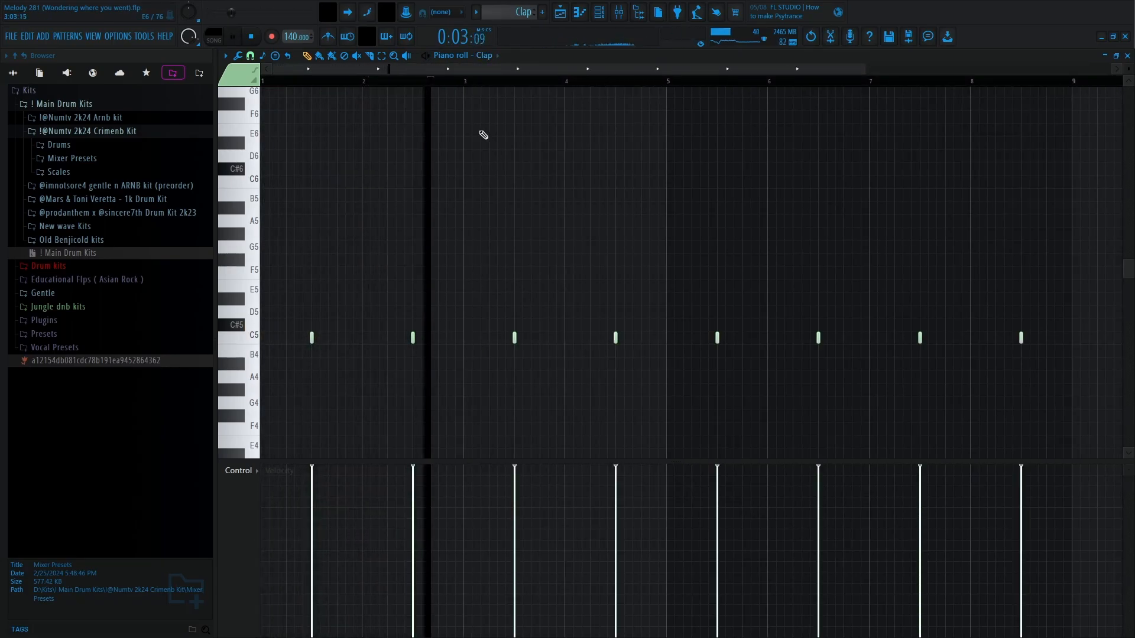
key(space)
scroll(523, 10, down, 6)
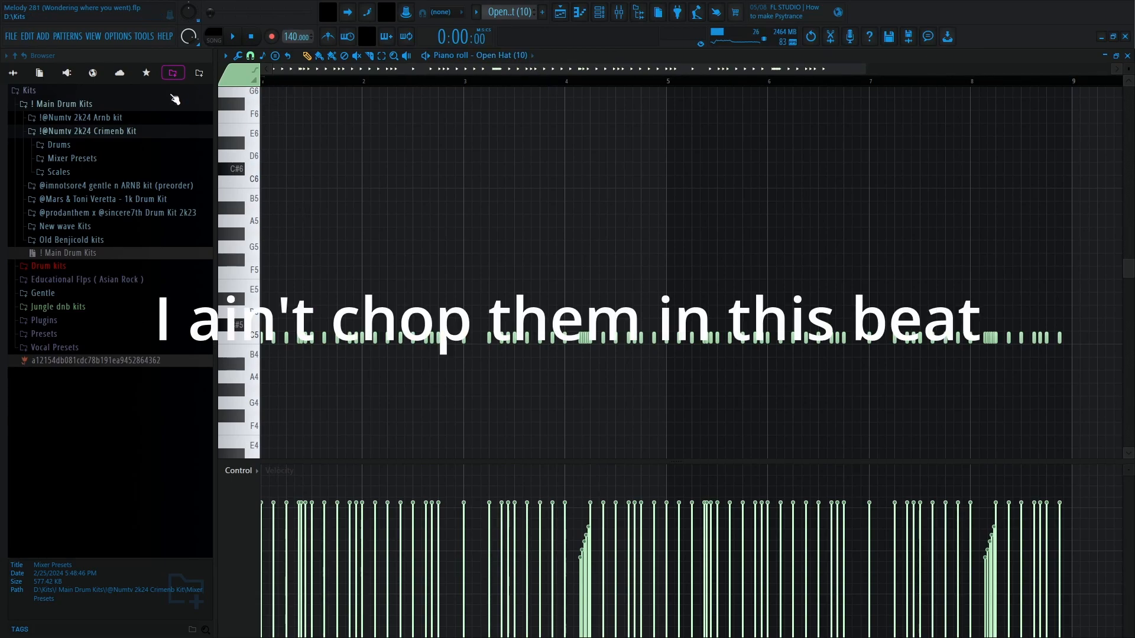
key(space)
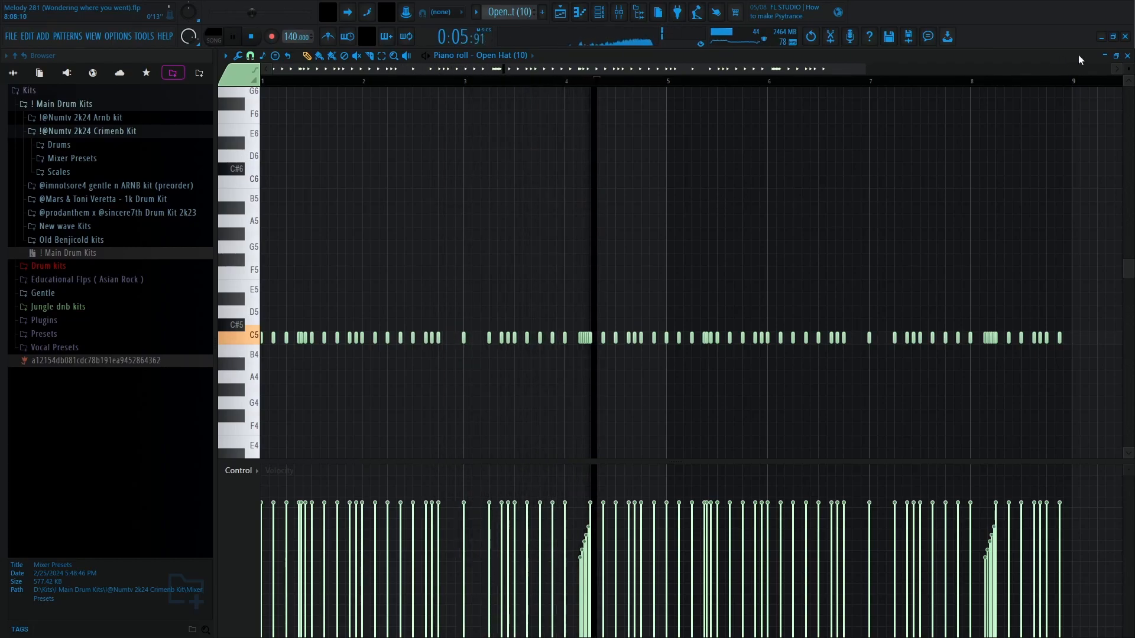
Step: Return to the channel rack, examine the Open Hat (10) channel's envelope and sample settings, and close its window
key(F5)
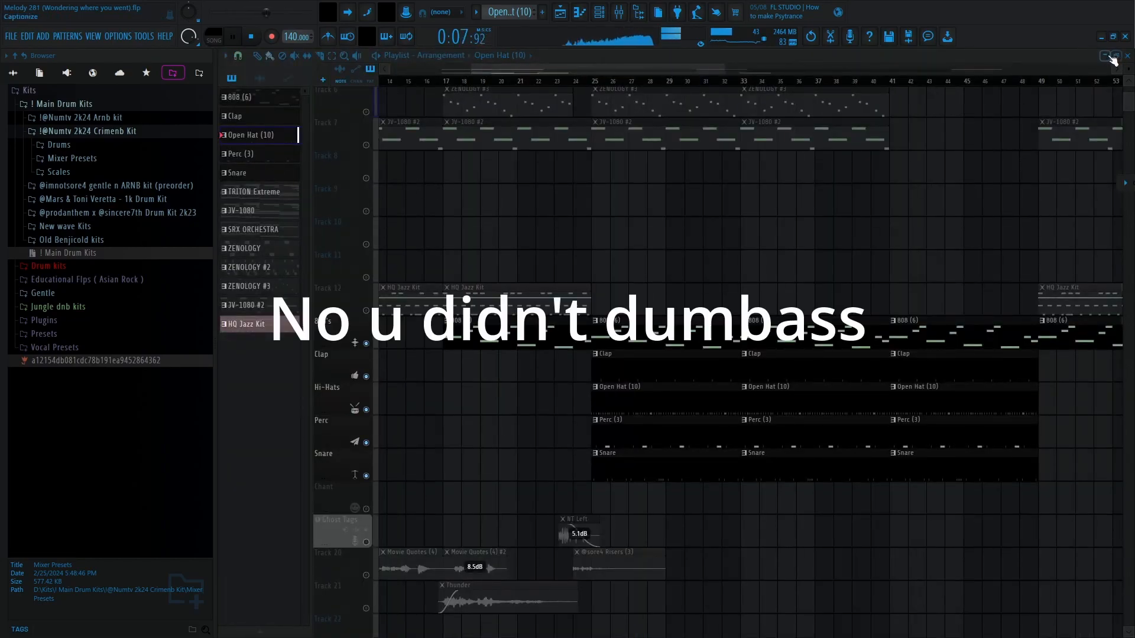
click(1104, 56)
click(313, 156)
click(497, 176)
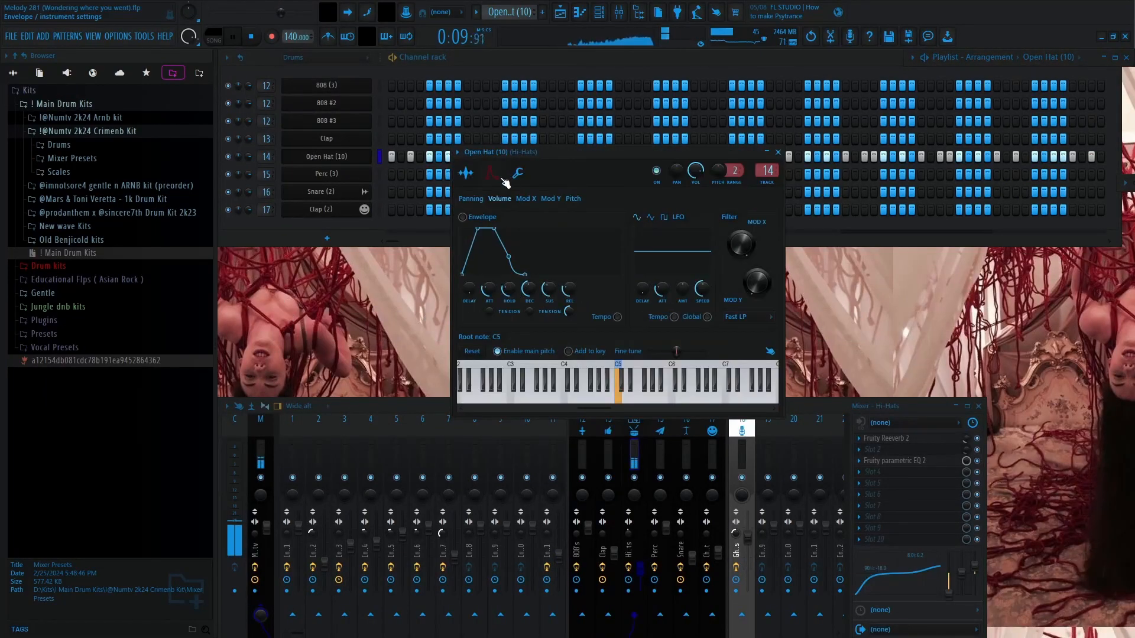
click(468, 176)
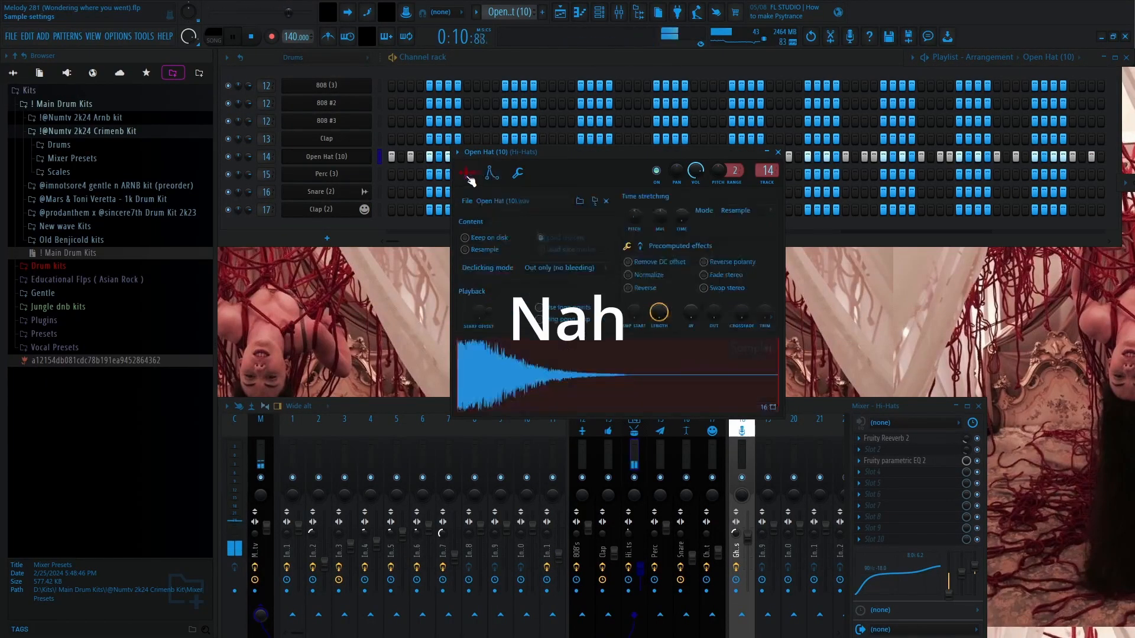
click(778, 152)
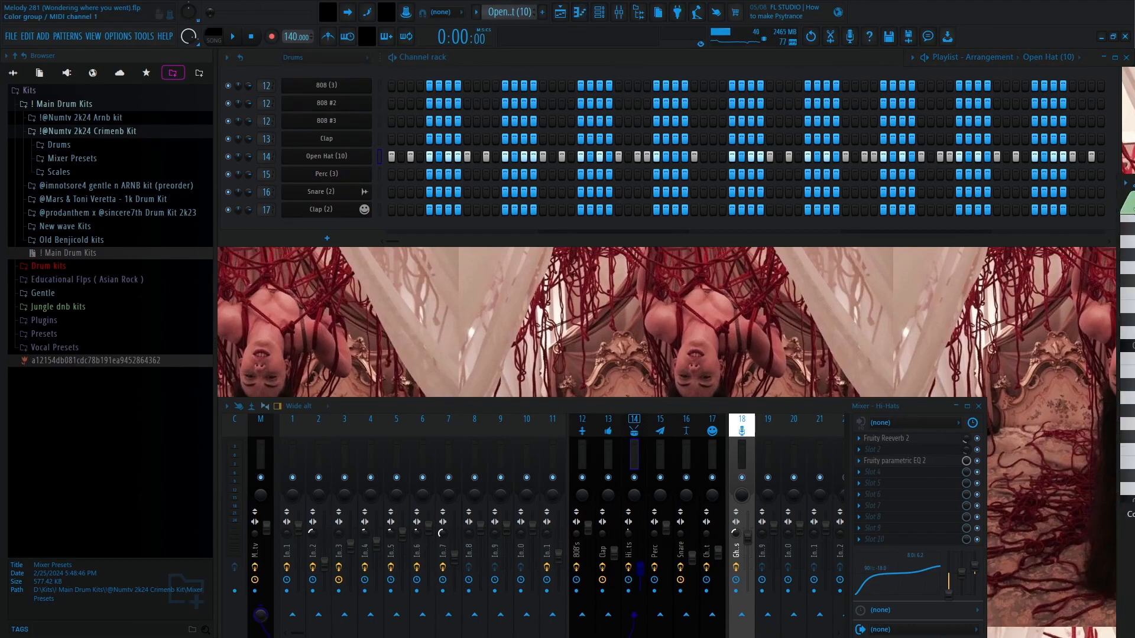
Step: Reopen the piano roll and switch from the hi-hat pattern to the Perc (3) pattern
key(F7)
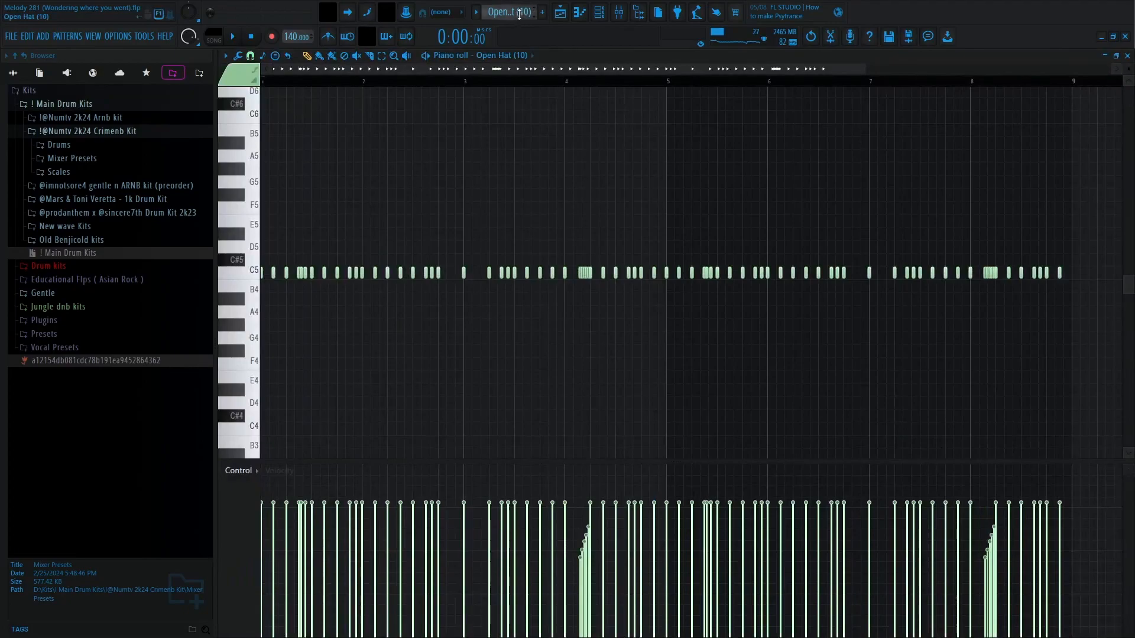
scroll(519, 13, up, 7)
scroll(510, 57, up, 2)
scroll(510, 59, down, 1)
scroll(509, 60, up, 1)
scroll(509, 59, down, 1)
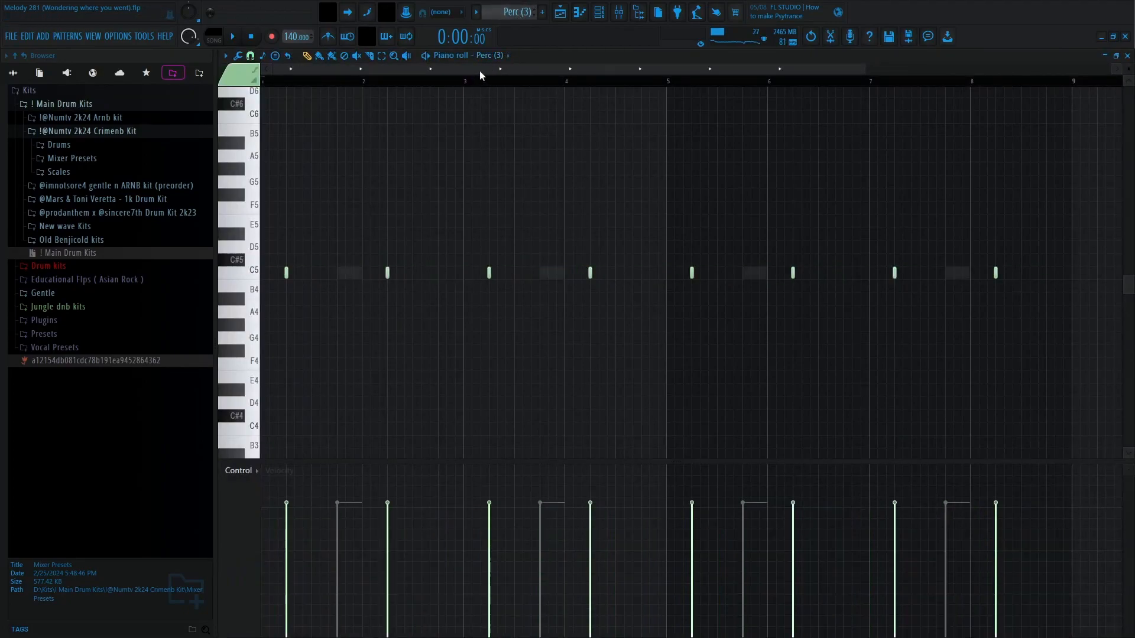
Step: Play the Perc (3) pattern in the piano roll, stop, and play the Snare pattern's notes
key(space)
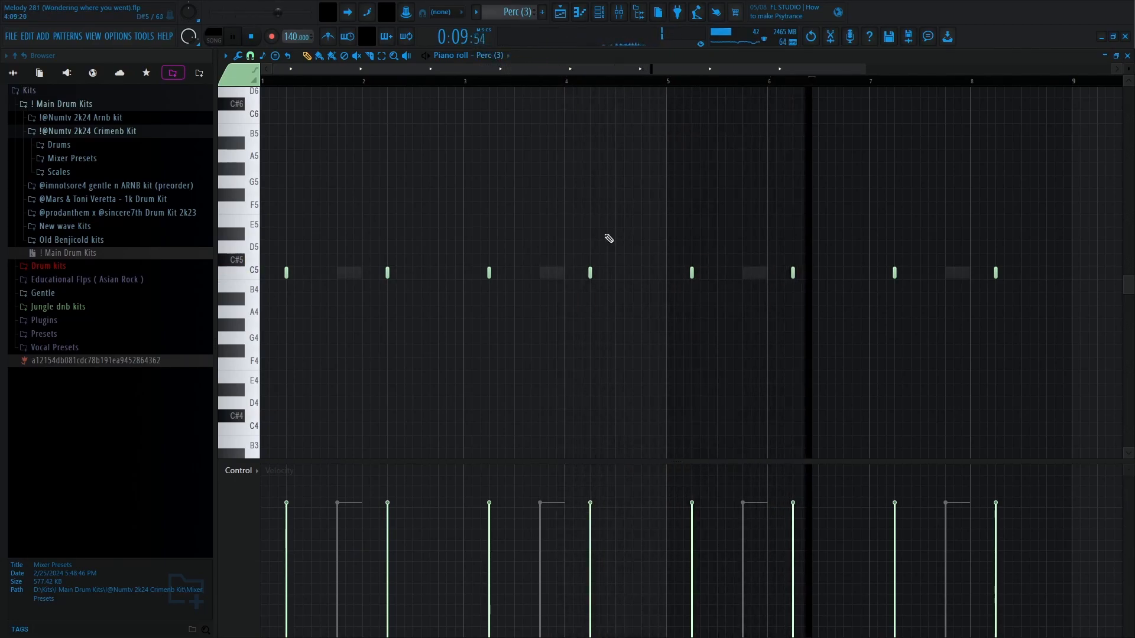
scroll(488, 59, up, 1)
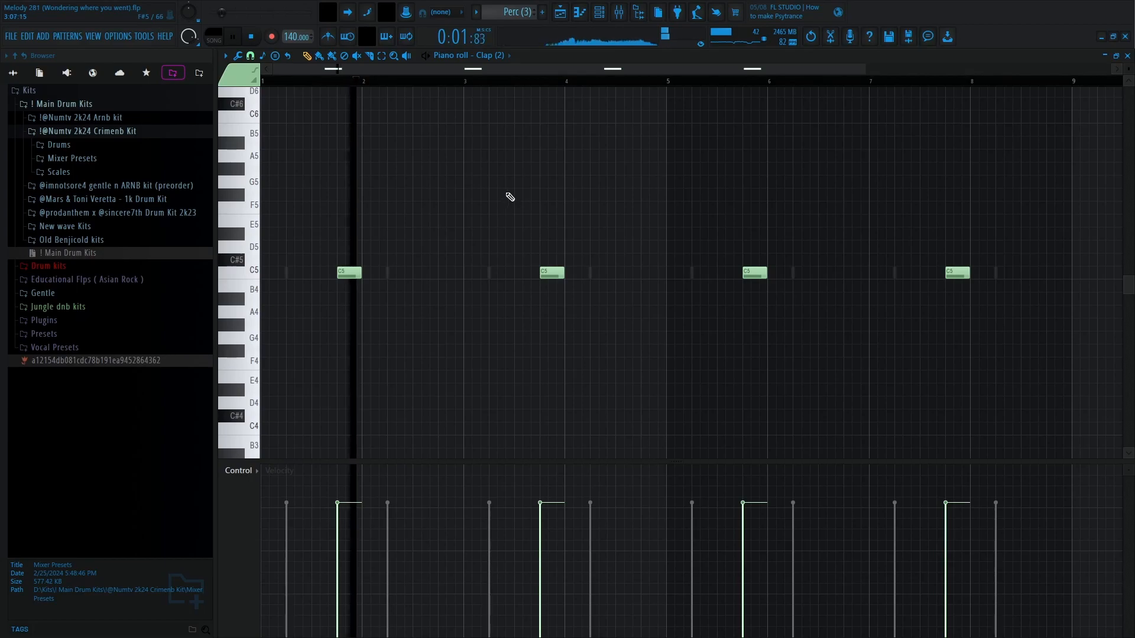
key(space)
click(1104, 55)
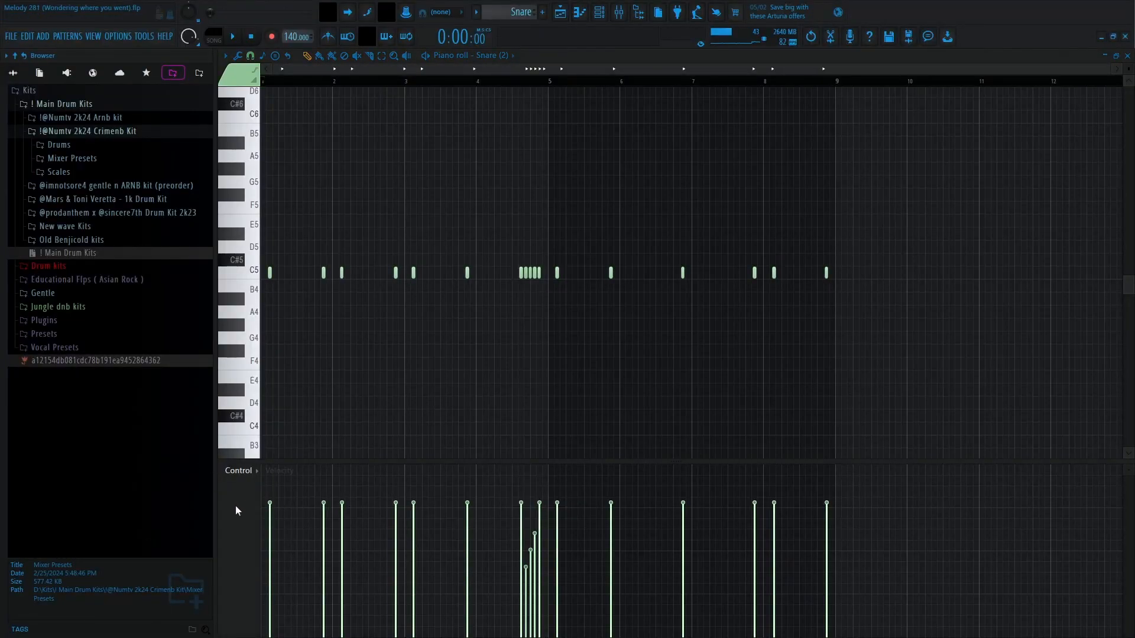
key(space)
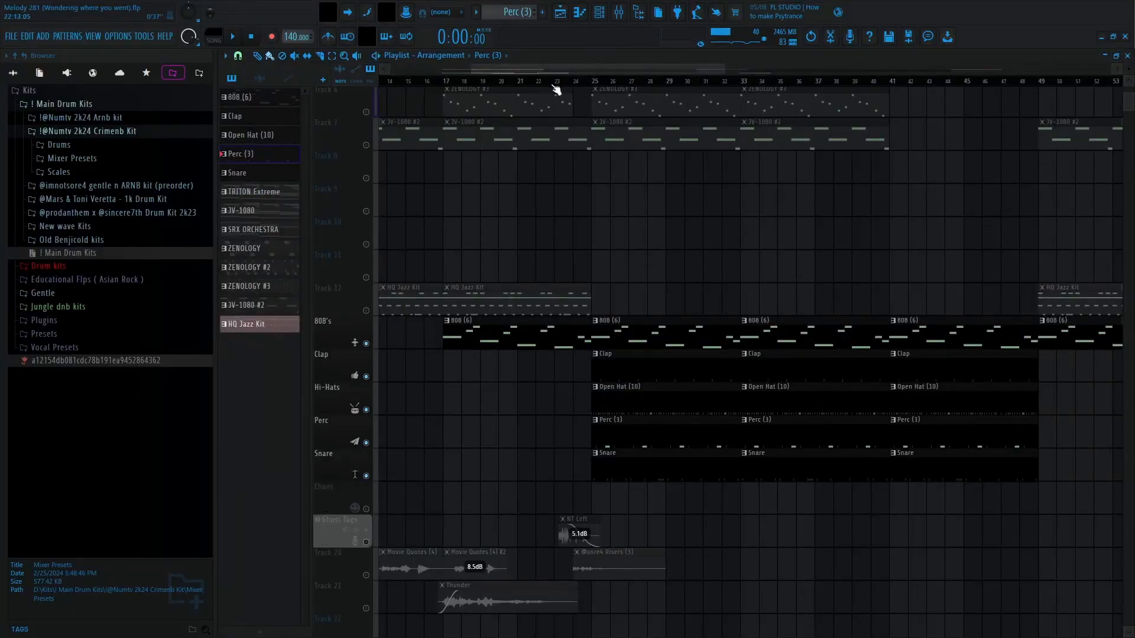
Step: In the playlist, enable Track 12's HQ Jazz Kit alongside the drum tracks and play from bar 9, jumping ahead to bar 17
scroll(556, 89, down, 3)
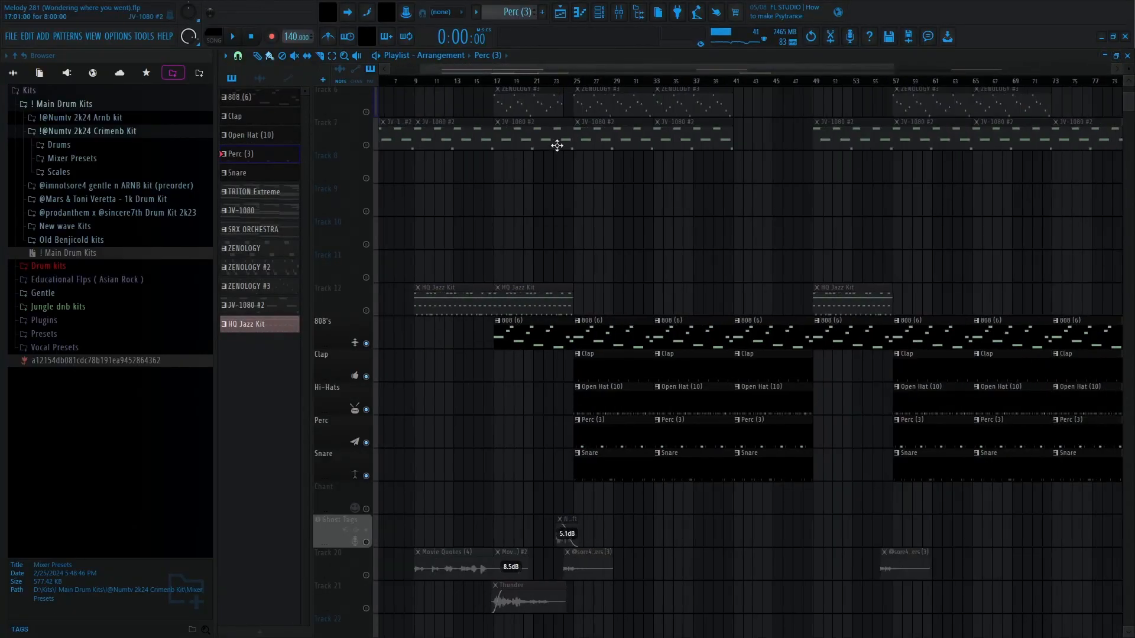
click(415, 83)
click(370, 316)
key(space)
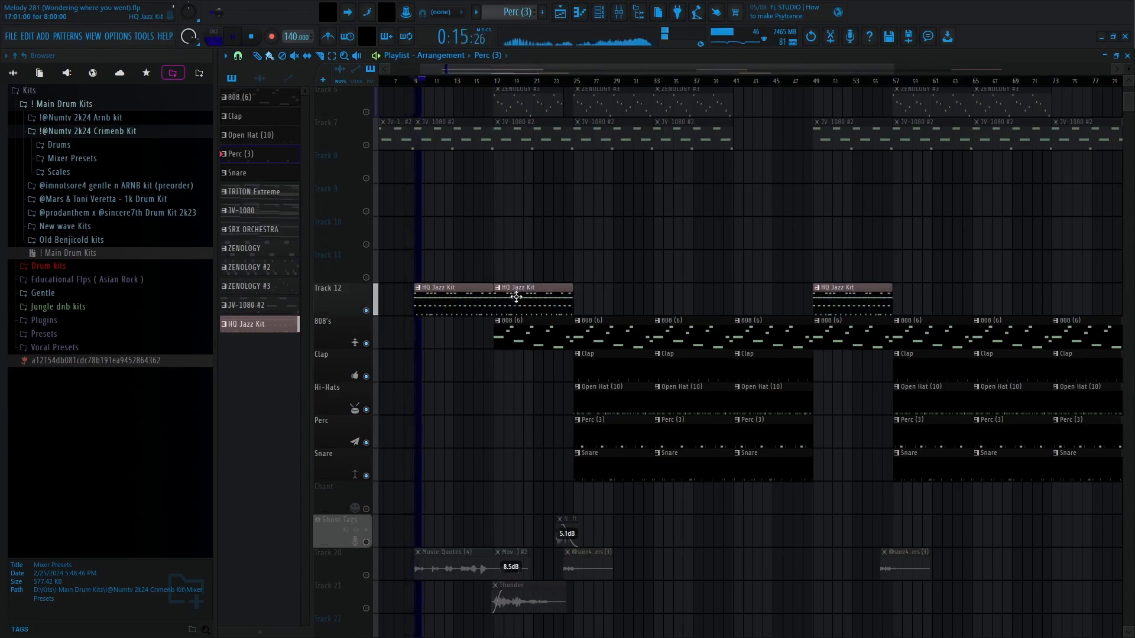
click(493, 82)
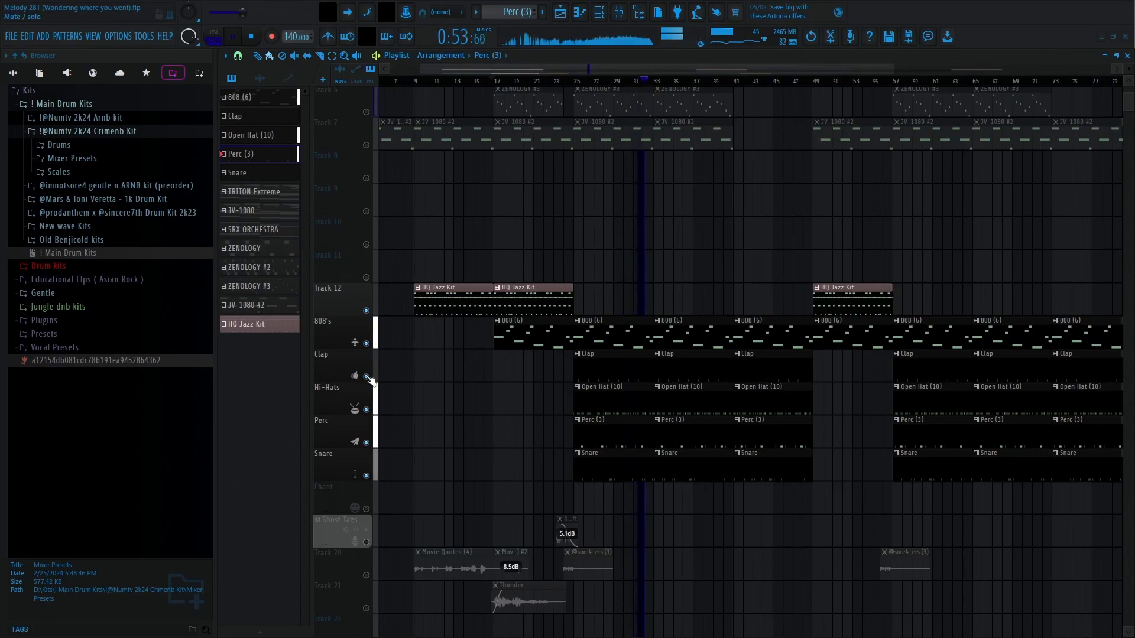
Step: Turn all playlist tracks back on during playback, listen to the full arrangement, and stop
right_click(366, 377)
scroll(468, 420, up, 2)
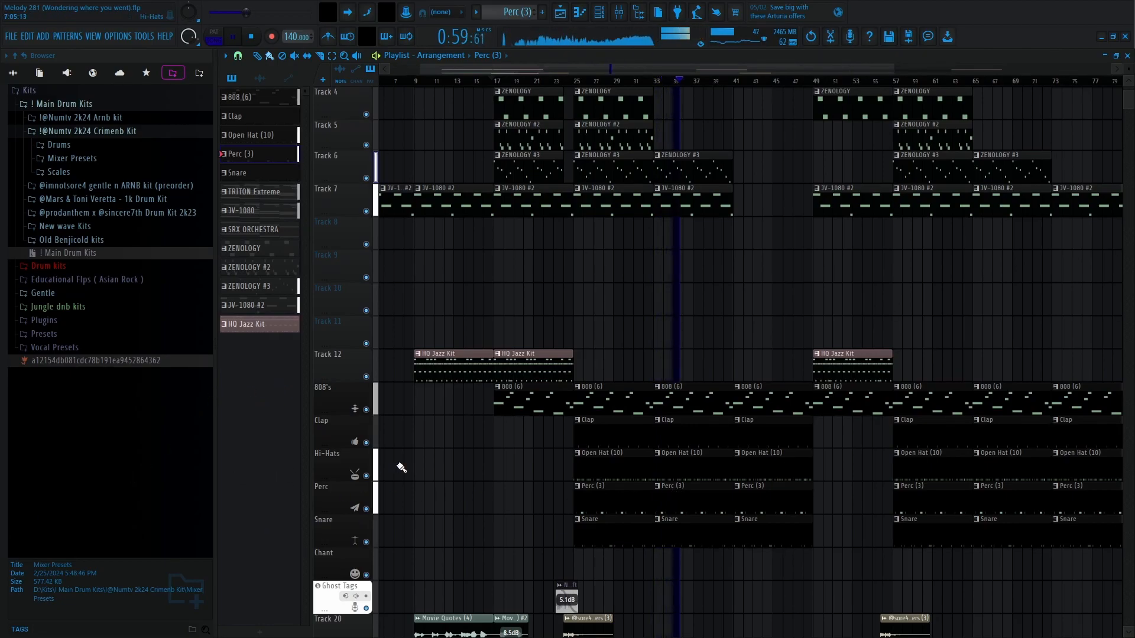
scroll(401, 468, down, 1)
scroll(401, 468, down, 1)
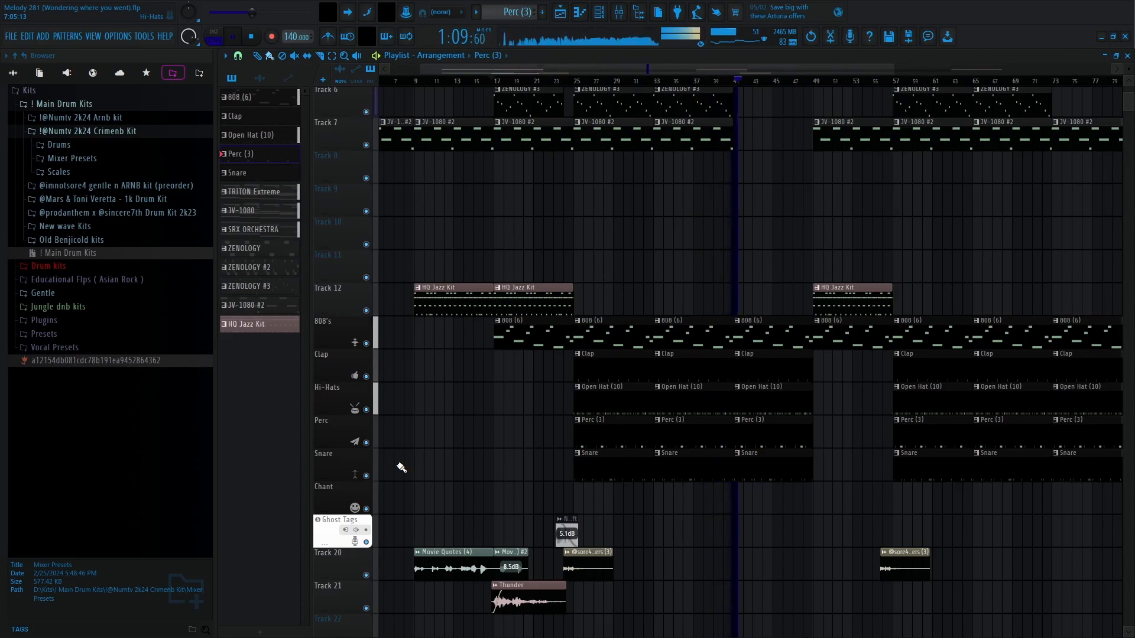
key(space)
Step: Solo the movie quotes and risers on Track 20 together with the thunder on Track 21, and play from bar 9
scroll(402, 467, down, 3)
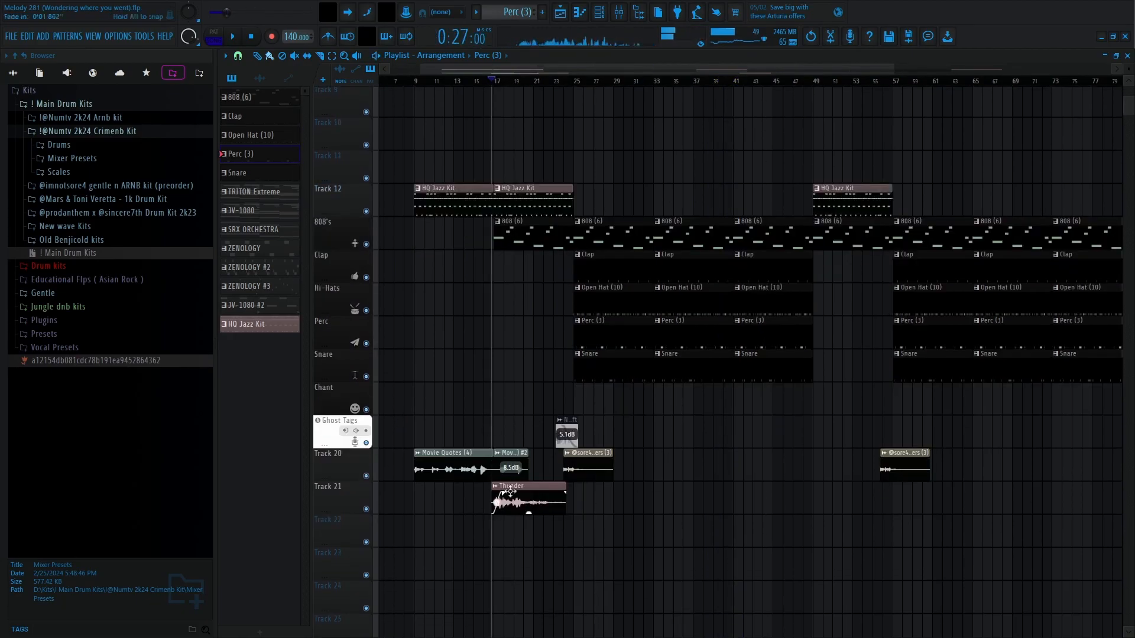
scroll(438, 85, left, 2)
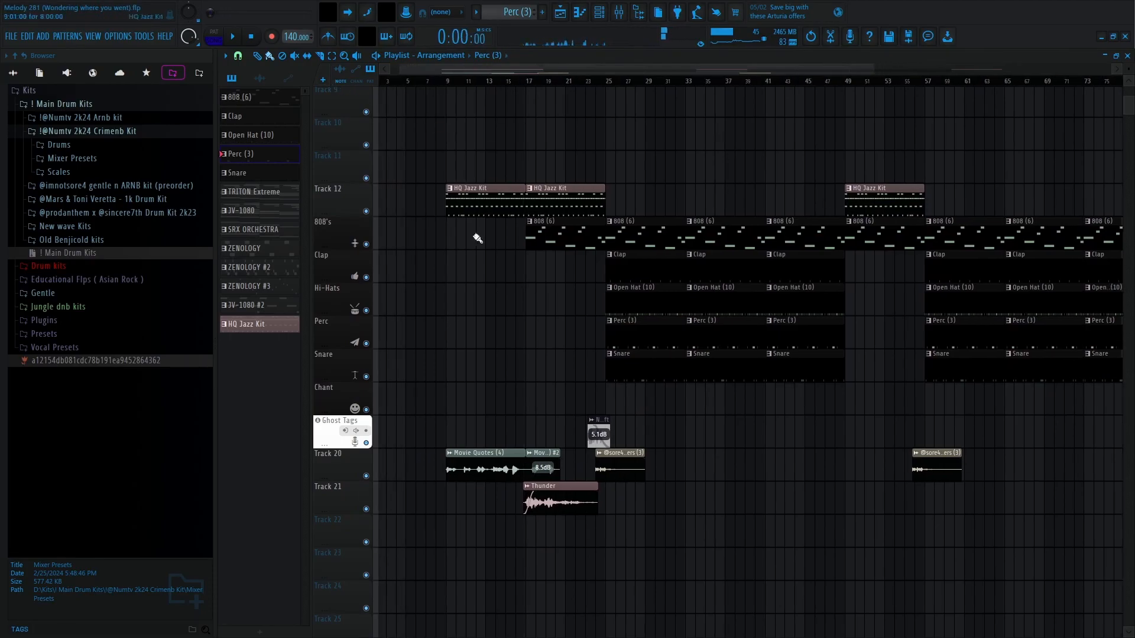
click(447, 81)
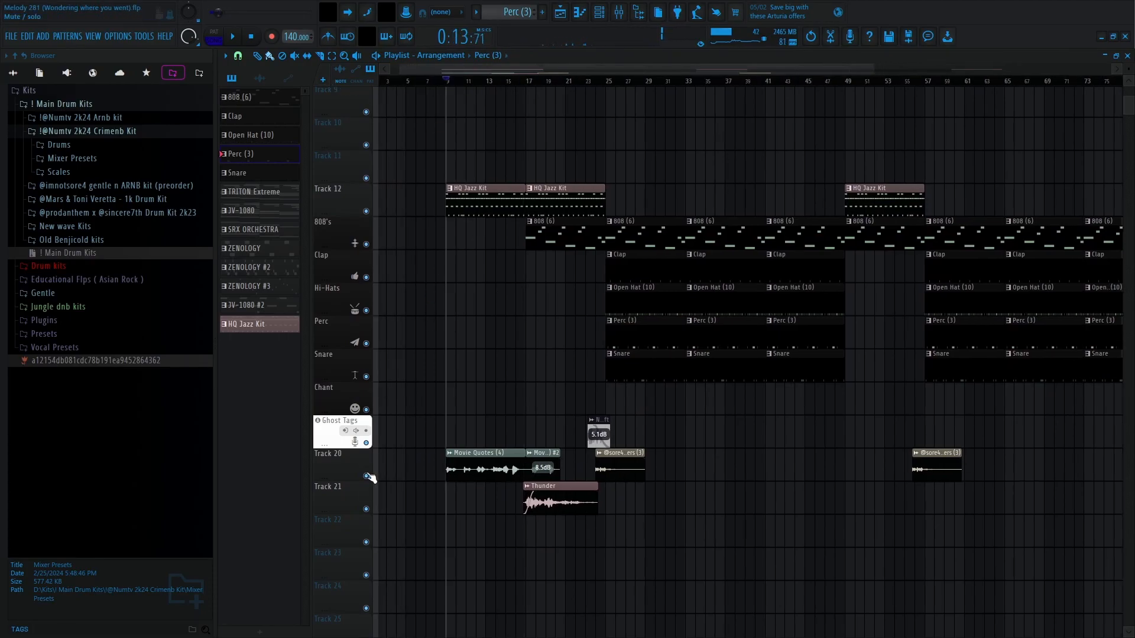
right_click(366, 476)
click(366, 508)
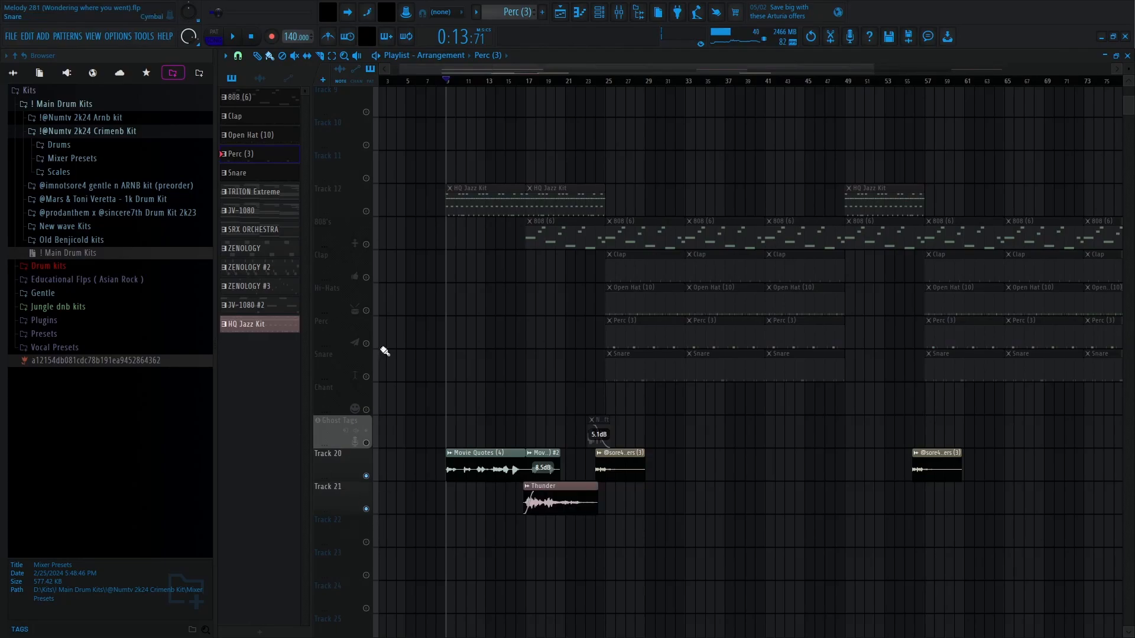
key(space)
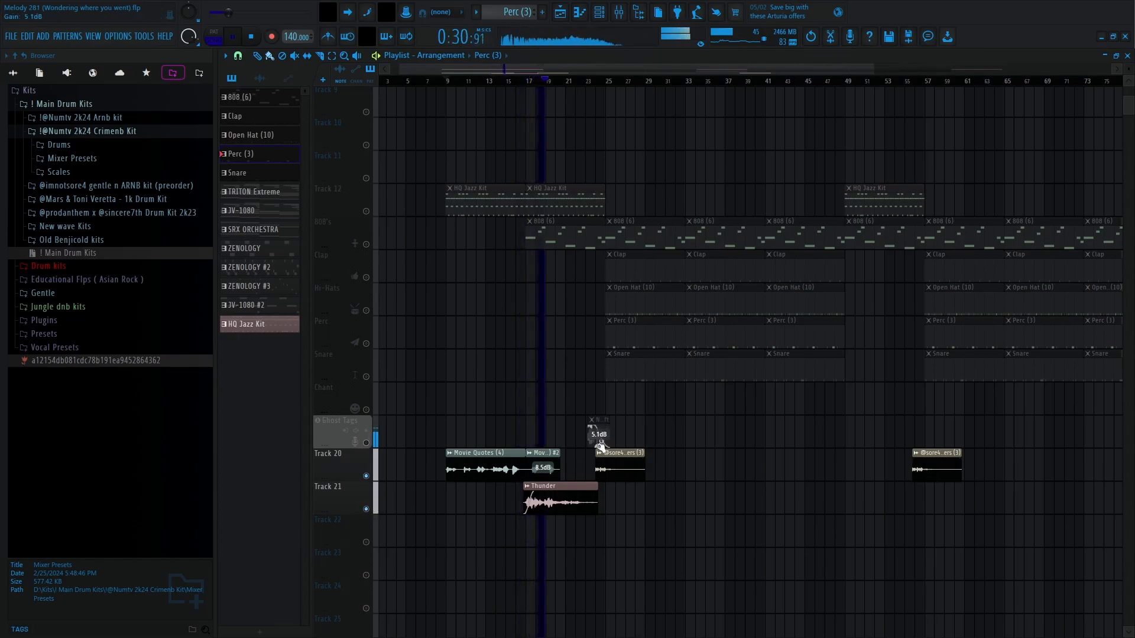
Step: Enable the Ghost Tags track, play its NT Left clip from around bar 23, and turn all tracks back on
click(369, 444)
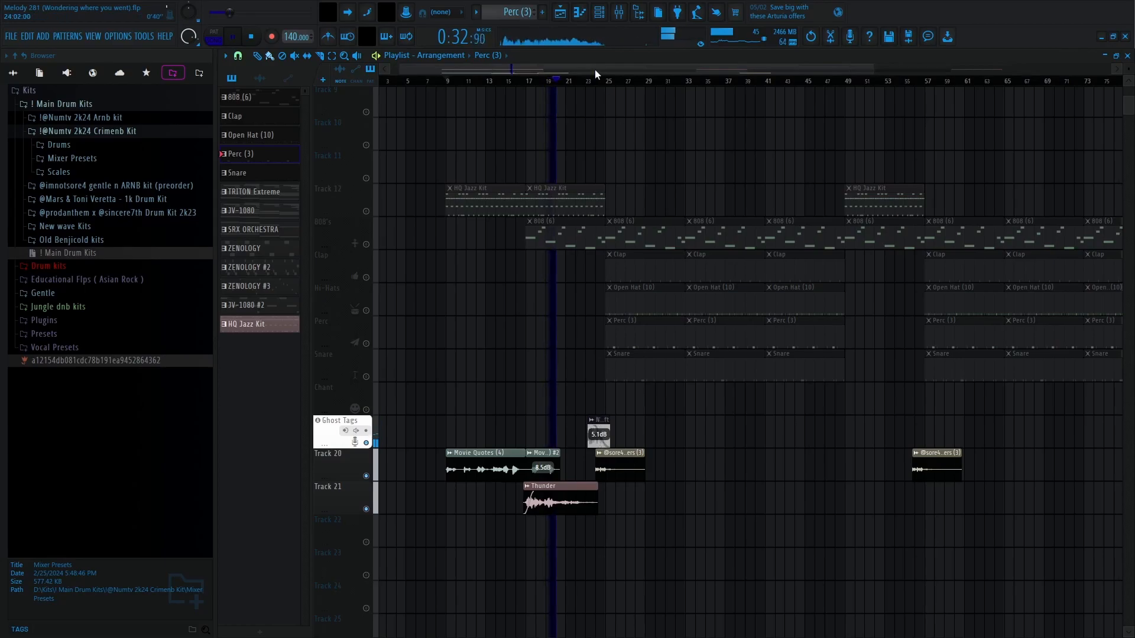
scroll(603, 86, up, 2)
scroll(599, 84, up, 2)
click(579, 84)
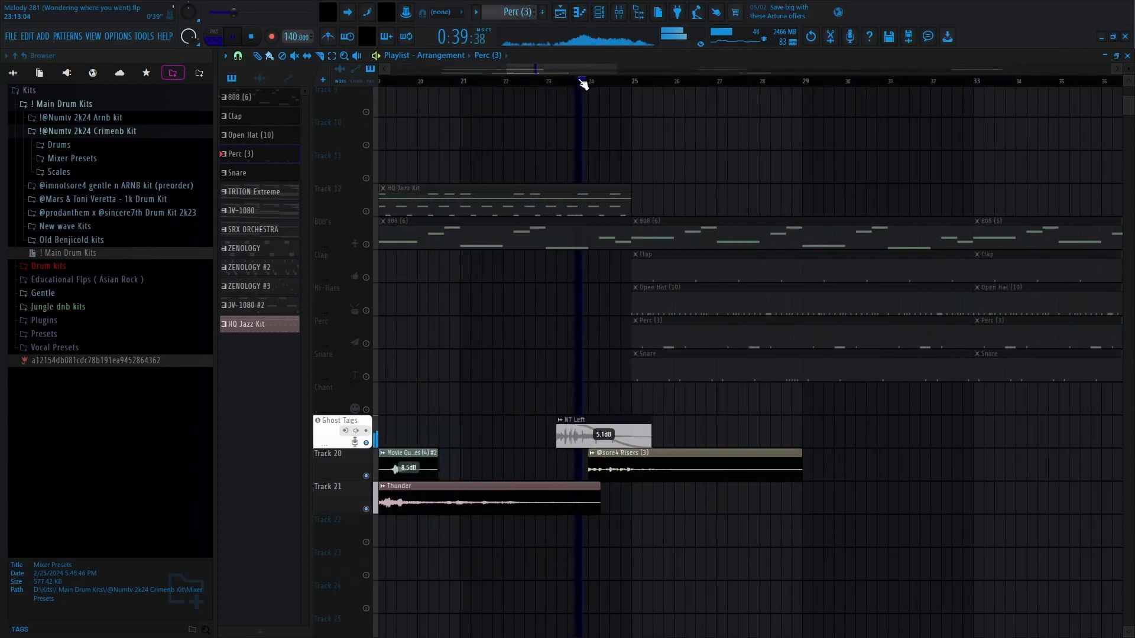
click(366, 443)
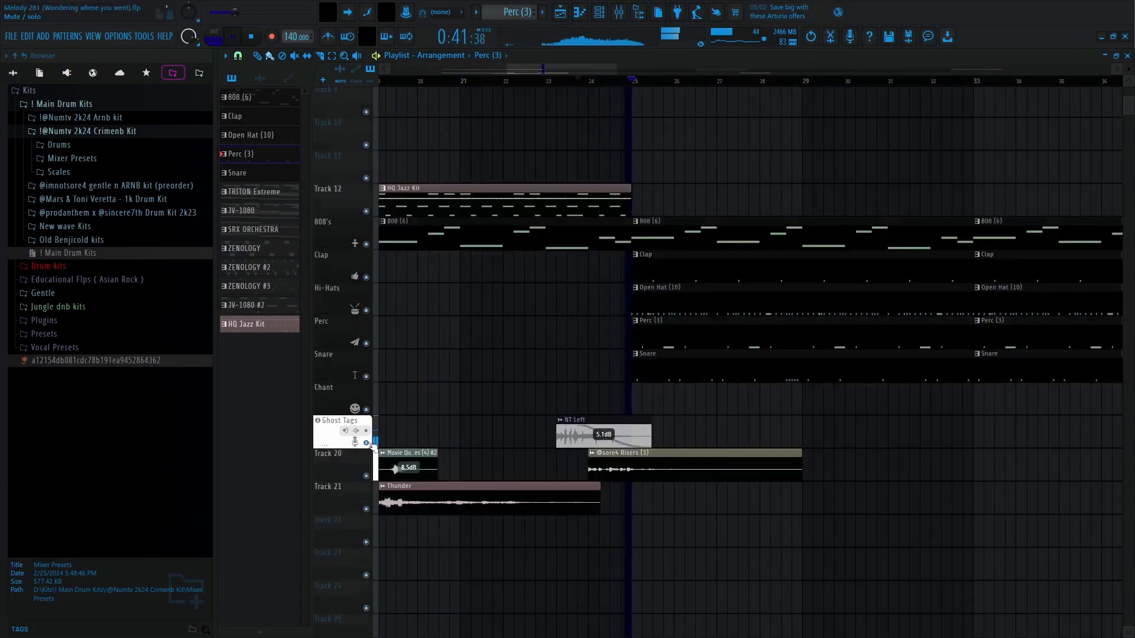